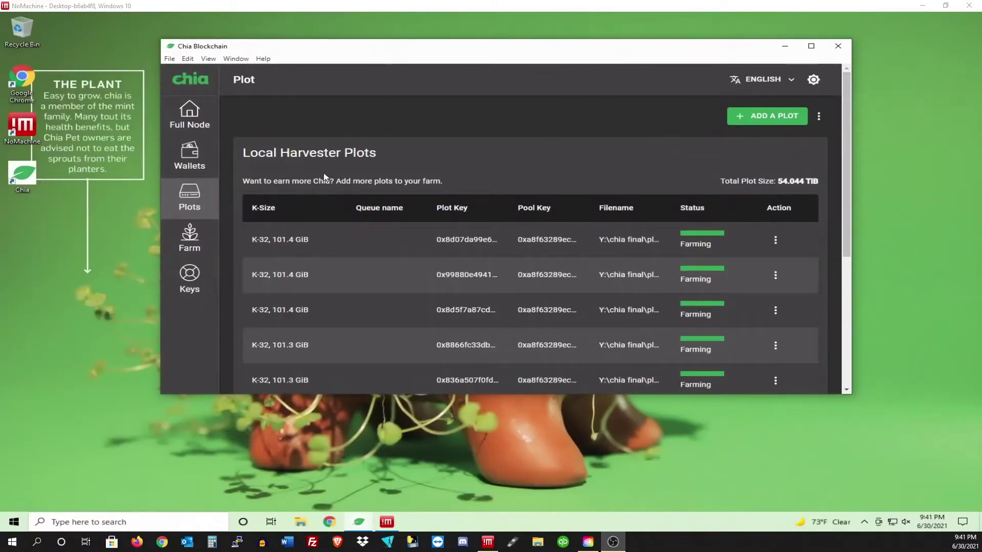
- Review the local harvester plots list and the farm overview, and minimize the Chia window
{"action": "scroll", "coordinate": [650, 291], "scroll_direction": "down", "scroll_amount": 5}
{"action": "scroll", "coordinate": [654, 292], "scroll_direction": "up", "scroll_amount": 5}
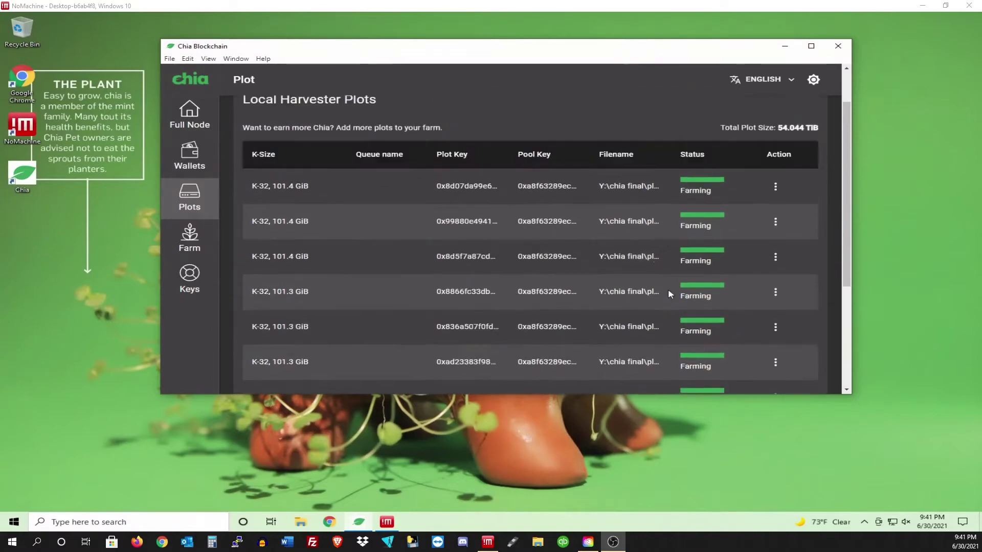
{"action": "scroll", "coordinate": [670, 261], "scroll_direction": "down", "scroll_amount": 3}
{"action": "scroll", "coordinate": [639, 231], "scroll_direction": "up", "scroll_amount": 3}
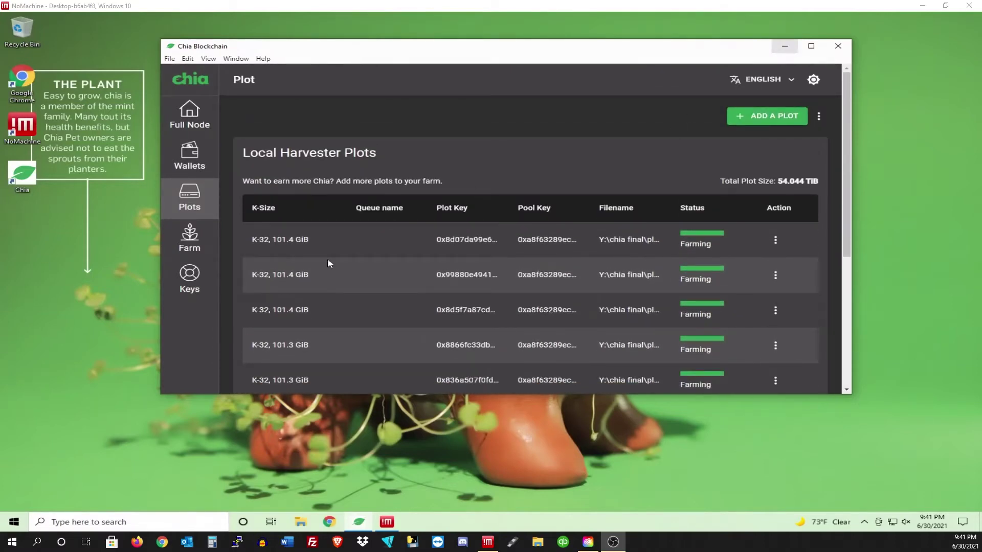
{"action": "left_click", "coordinate": [191, 236]}
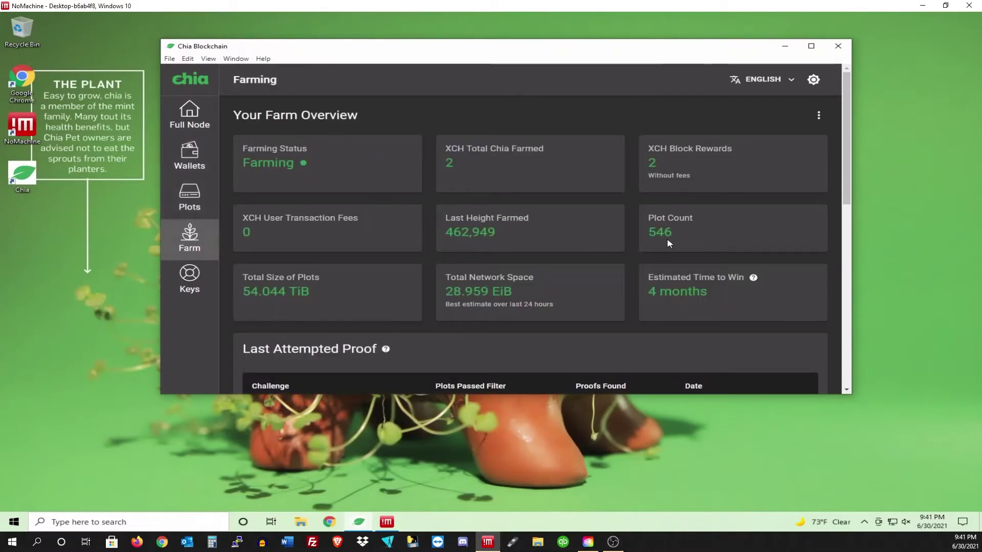
{"action": "left_click", "coordinate": [173, 212]}
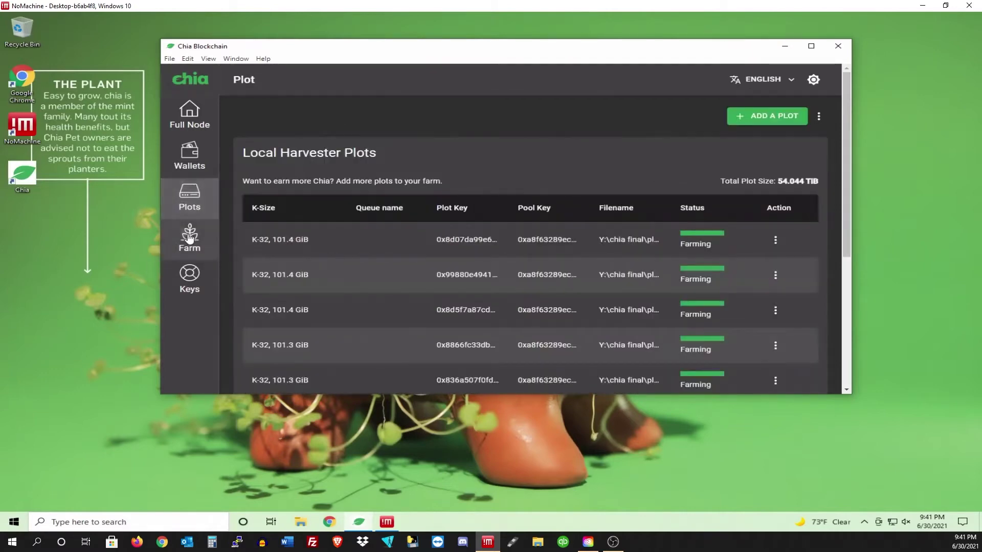
{"action": "left_click", "coordinate": [188, 238]}
{"action": "left_click", "coordinate": [784, 46]}
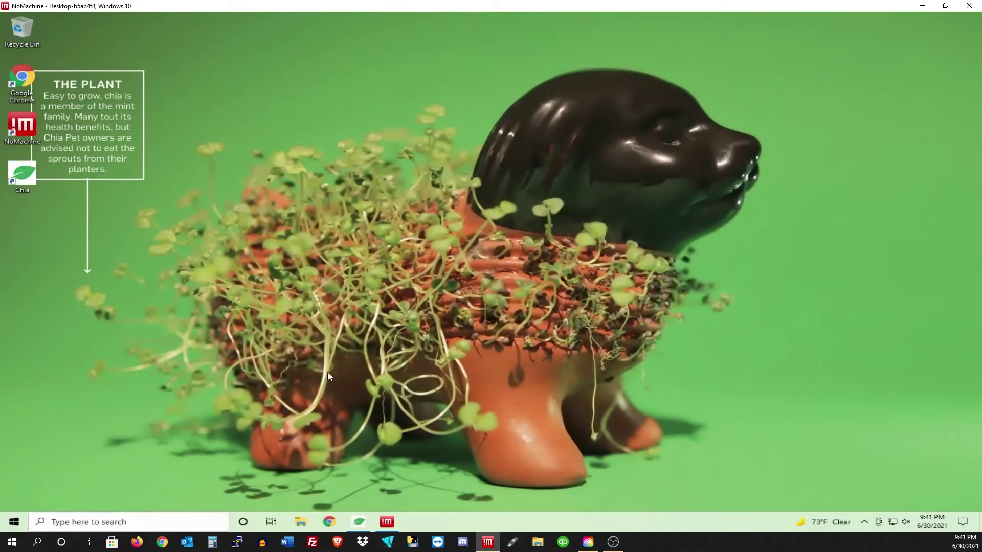
- Open the hard disk partition tool and initialize Disk 6, Disk 7 and Disk 8 with the GPT partition style
{"action": "left_click", "coordinate": [128, 523]}
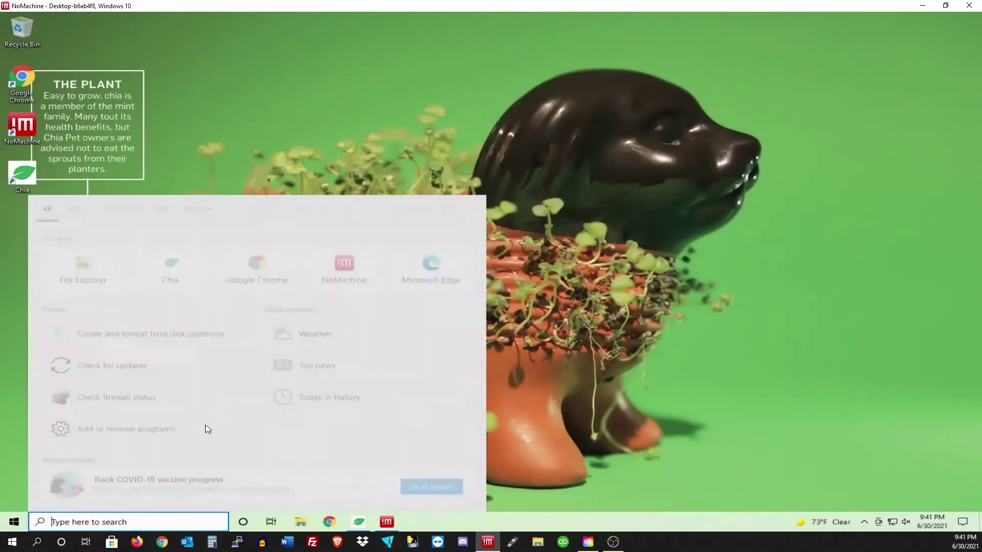
{"action": "type", "text": "disk"}
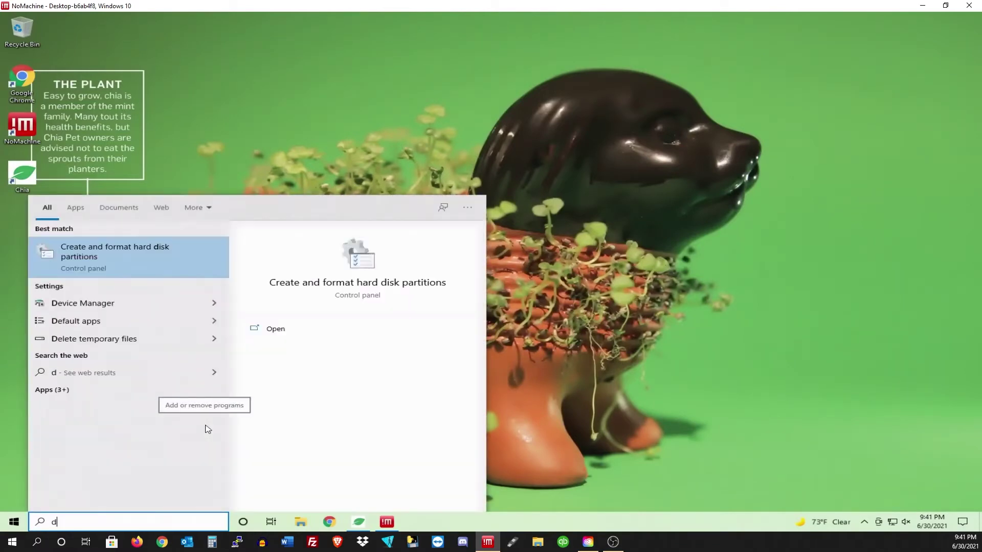
{"action": "left_click", "coordinate": [154, 259]}
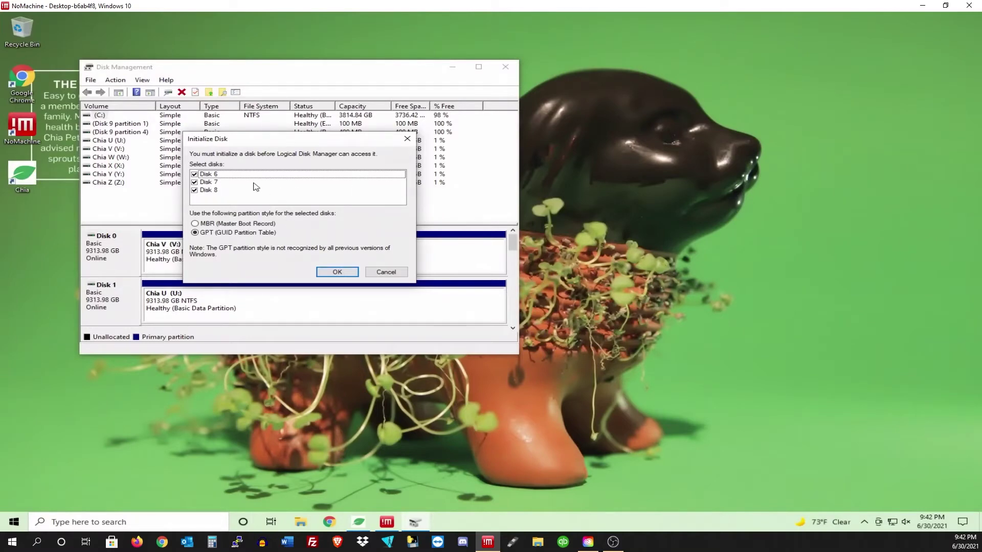
{"action": "left_click", "coordinate": [337, 272]}
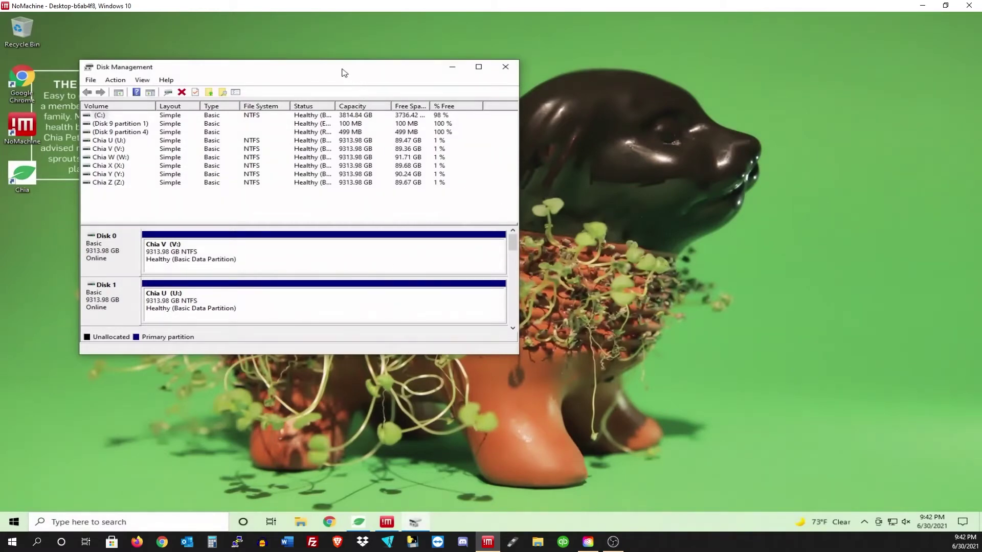
- Enlarge the Disk Management window and set up a new simple volume on Disk 6 with default size and drive letter T
{"action": "left_click_drag", "start_coordinate": [347, 70], "coordinate": [468, 87]}
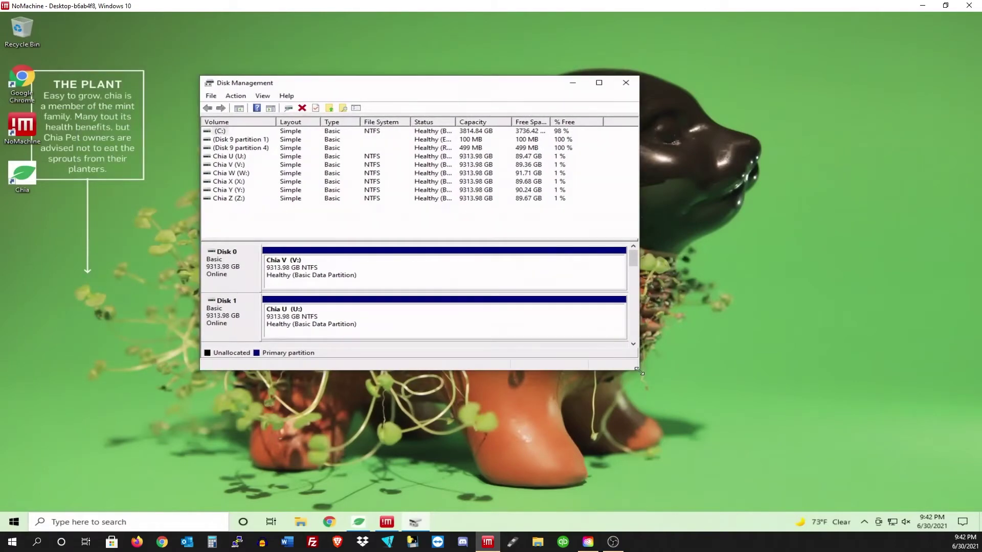
{"action": "left_click_drag", "start_coordinate": [640, 372], "coordinate": [865, 467]}
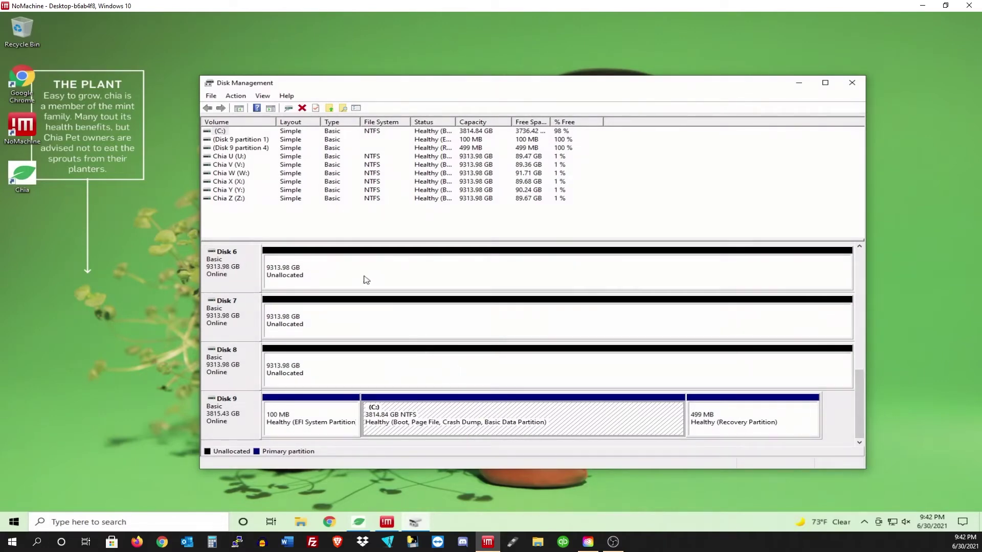
{"action": "left_click", "coordinate": [411, 271]}
{"action": "right_click", "coordinate": [413, 267]}
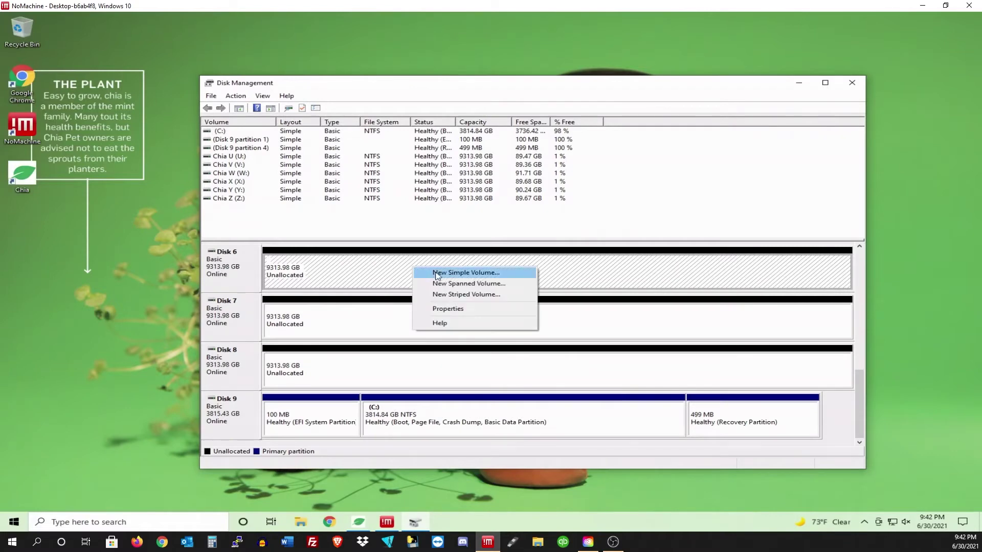
{"action": "left_click", "coordinate": [437, 274]}
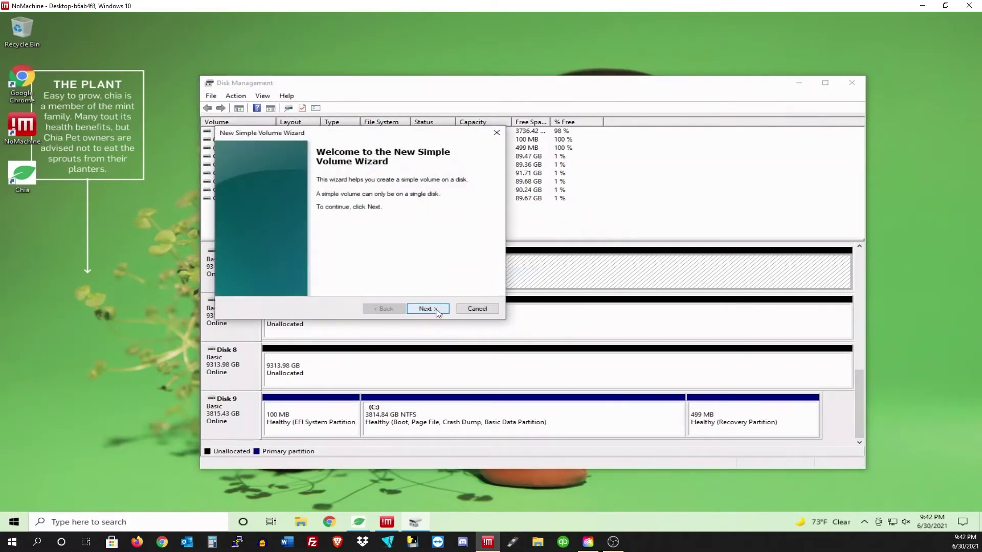
{"action": "left_click", "coordinate": [438, 310]}
{"action": "left_click", "coordinate": [438, 309]}
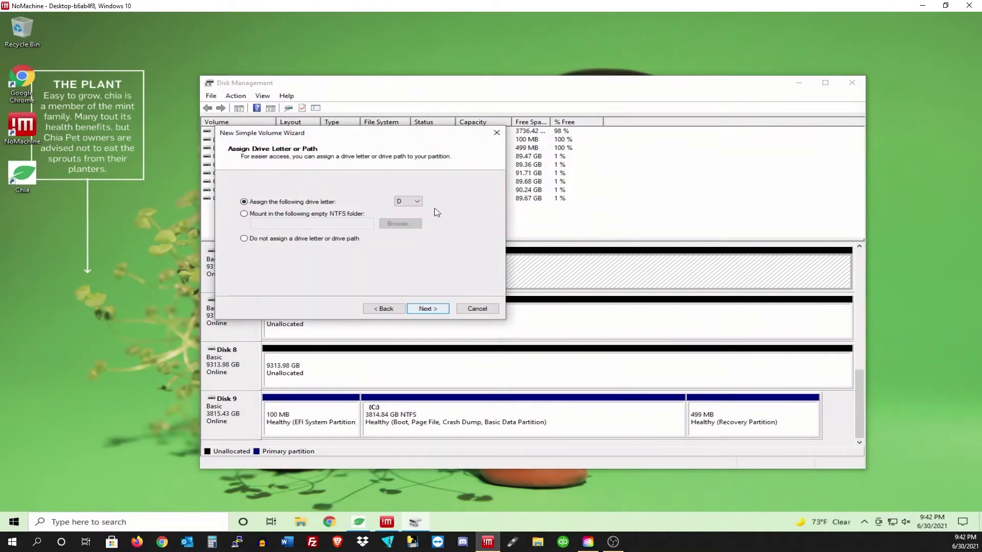
{"action": "left_click", "coordinate": [416, 202]}
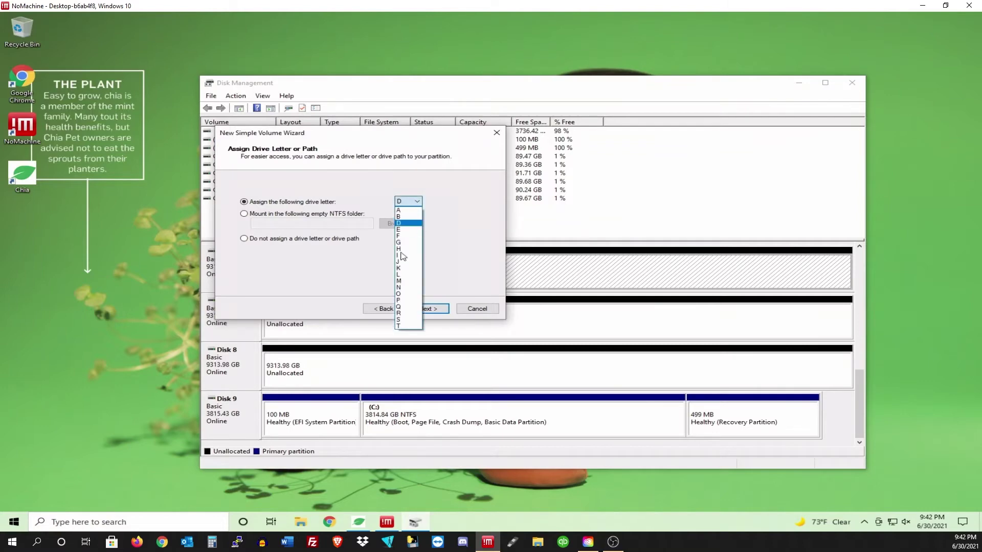
{"action": "left_click", "coordinate": [409, 326]}
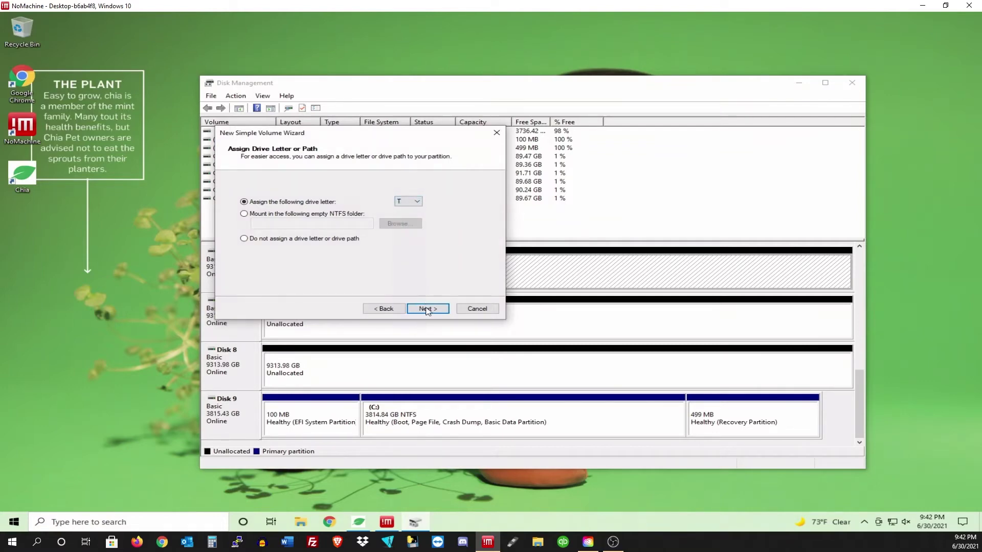
{"action": "left_click", "coordinate": [427, 309]}
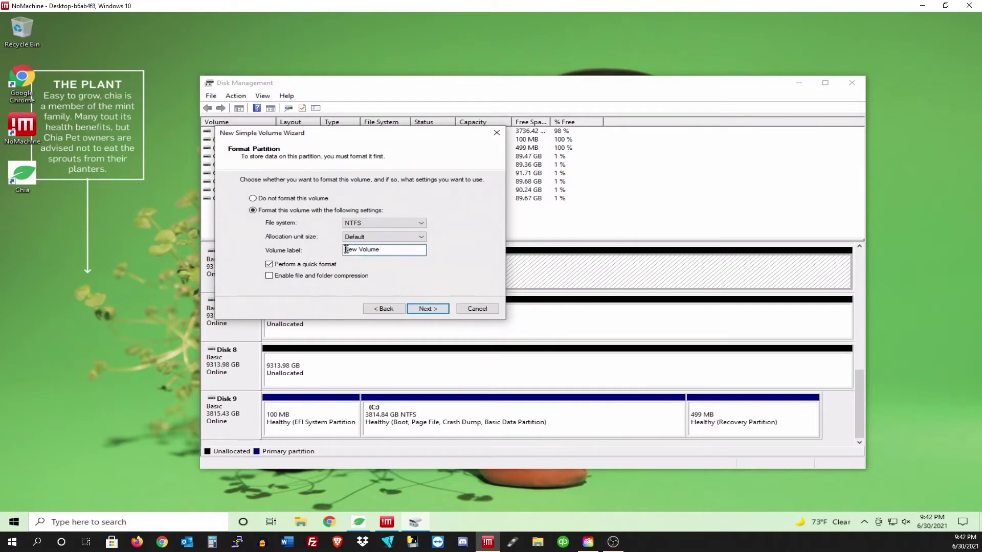
- Label the Disk 6 volume "Chia T" and create it with an NTFS quick format
{"action": "left_click_drag", "start_coordinate": [388, 251], "coordinate": [330, 254]}
{"action": "type", "text": "Chia T"}
{"action": "left_click", "coordinate": [429, 309]}
{"action": "left_click", "coordinate": [428, 309]}
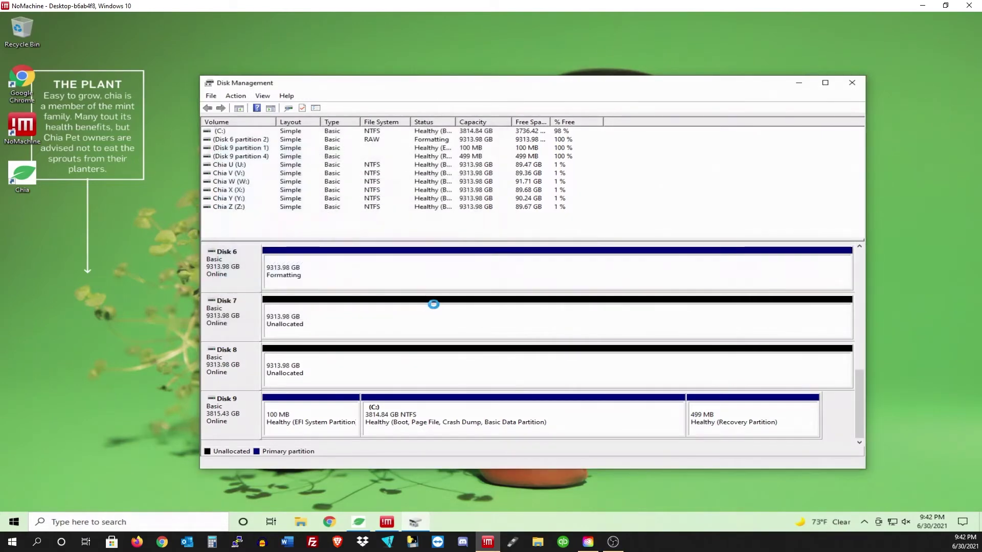
- Set up a new simple volume on Disk 7 with the default size and drive letter S
{"action": "right_click", "coordinate": [472, 325]}
{"action": "left_click", "coordinate": [491, 331]}
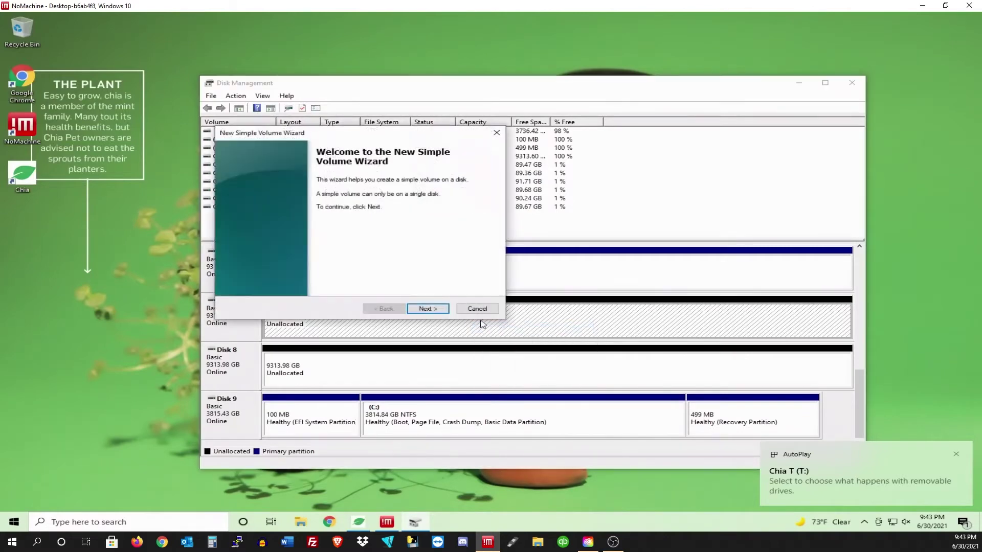
{"action": "left_click", "coordinate": [436, 308]}
{"action": "left_click", "coordinate": [433, 308]}
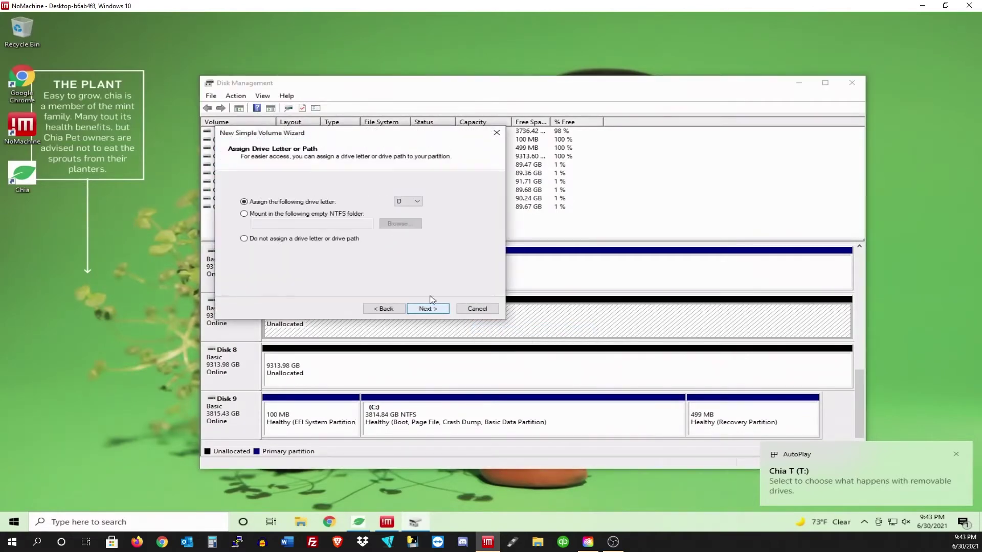
{"action": "left_click", "coordinate": [418, 202]}
{"action": "left_click", "coordinate": [411, 317]}
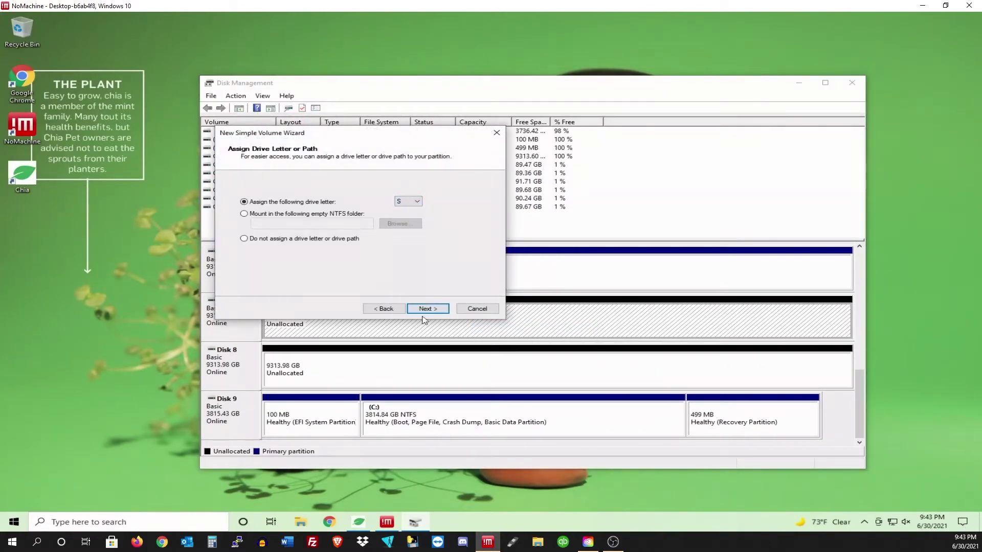
{"action": "left_click", "coordinate": [443, 310]}
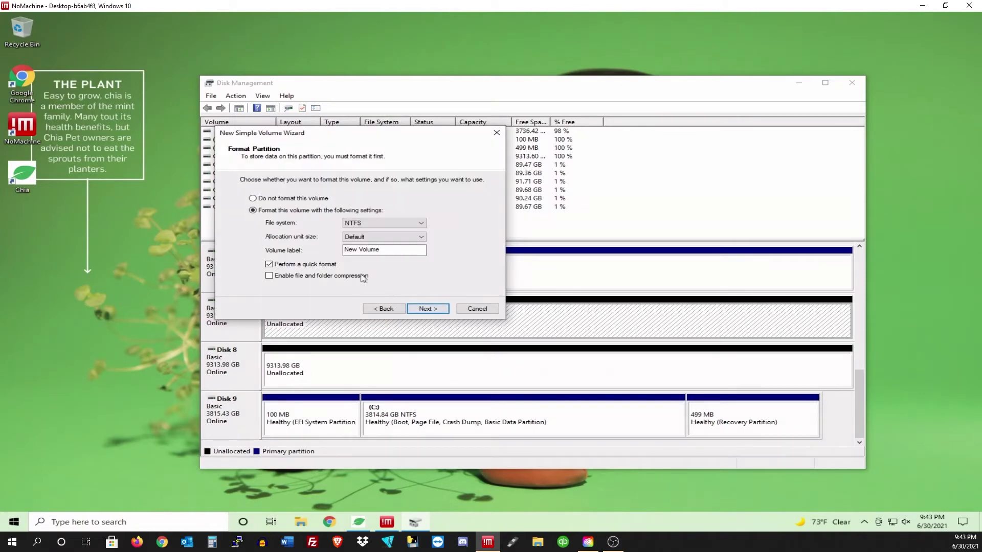
- Label the Disk 7 volume "Chia S" and create it with an NTFS quick format
{"action": "left_click", "coordinate": [385, 250]}
{"action": "left_click_drag", "start_coordinate": [385, 251], "coordinate": [333, 254]}
{"action": "type", "text": "Chia S"}
{"action": "left_click", "coordinate": [430, 309]}
{"action": "left_click", "coordinate": [430, 309]}
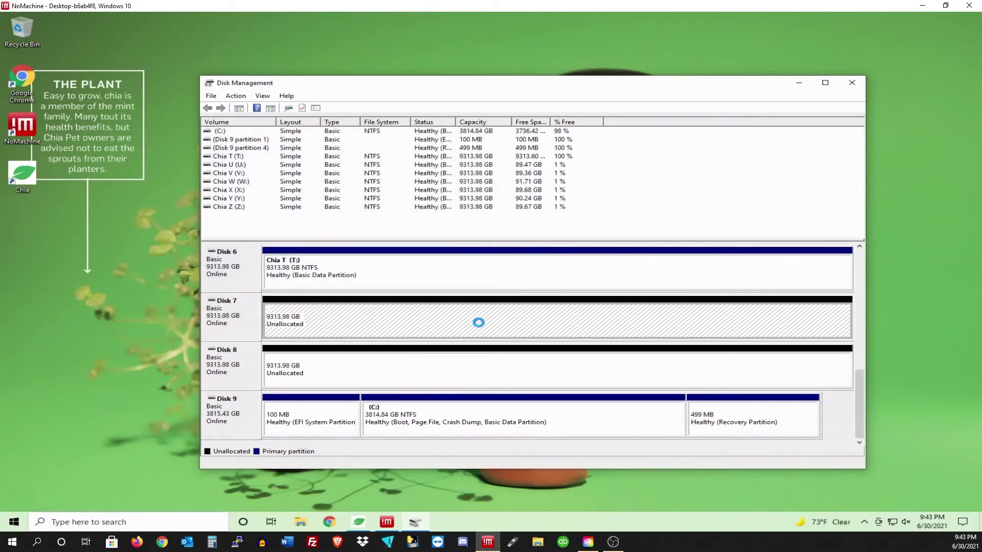
- Set up a new simple volume on Disk 8 with the default size and drive letter R
{"action": "left_click", "coordinate": [465, 368]}
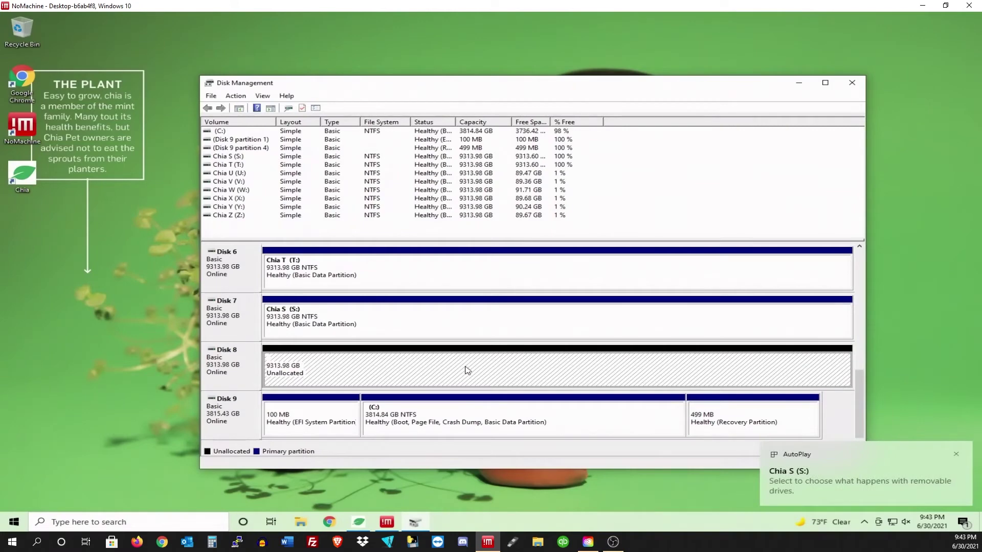
{"action": "right_click", "coordinate": [467, 369]}
{"action": "left_click", "coordinate": [479, 372]}
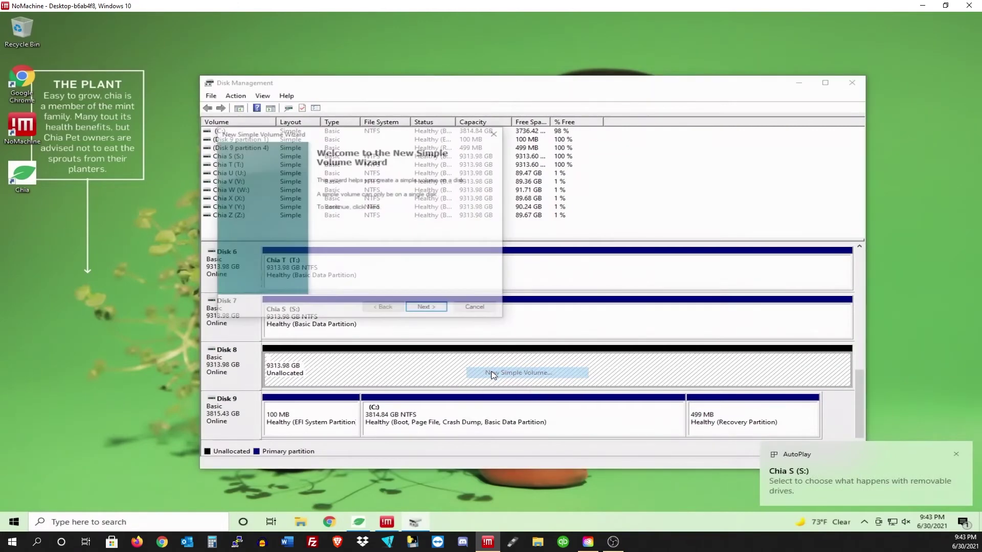
{"action": "left_click", "coordinate": [432, 310]}
{"action": "left_click", "coordinate": [431, 311]}
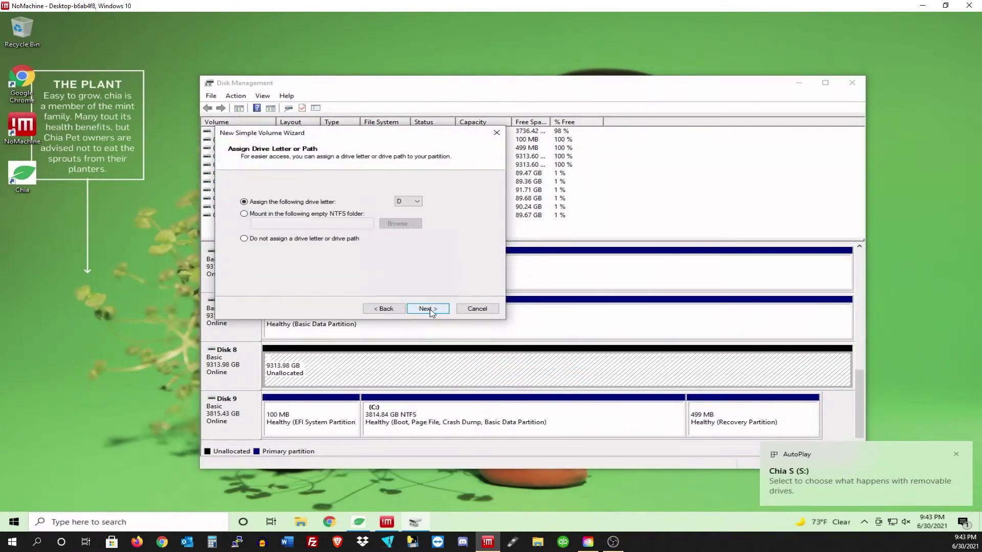
{"action": "left_click", "coordinate": [412, 203]}
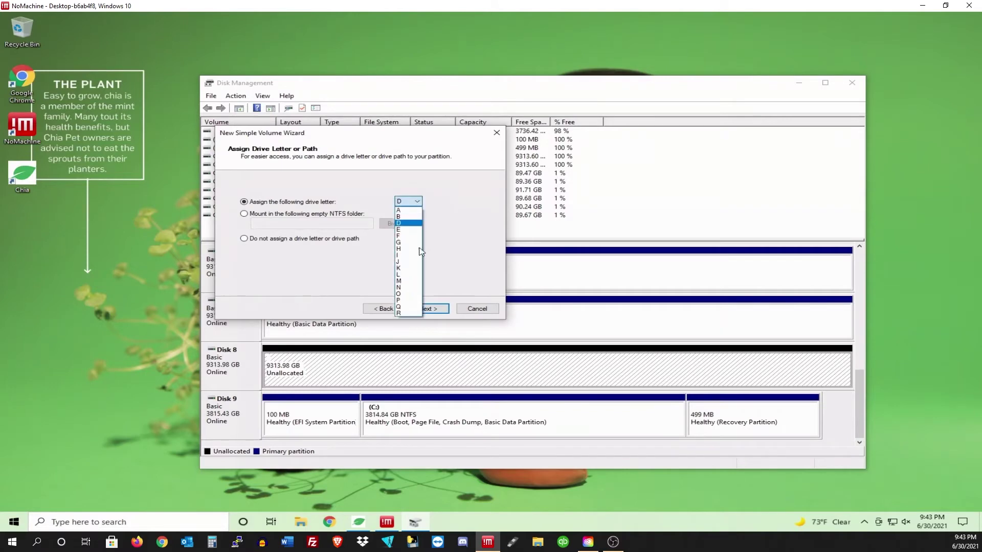
{"action": "left_click", "coordinate": [409, 314]}
{"action": "left_click", "coordinate": [430, 310]}
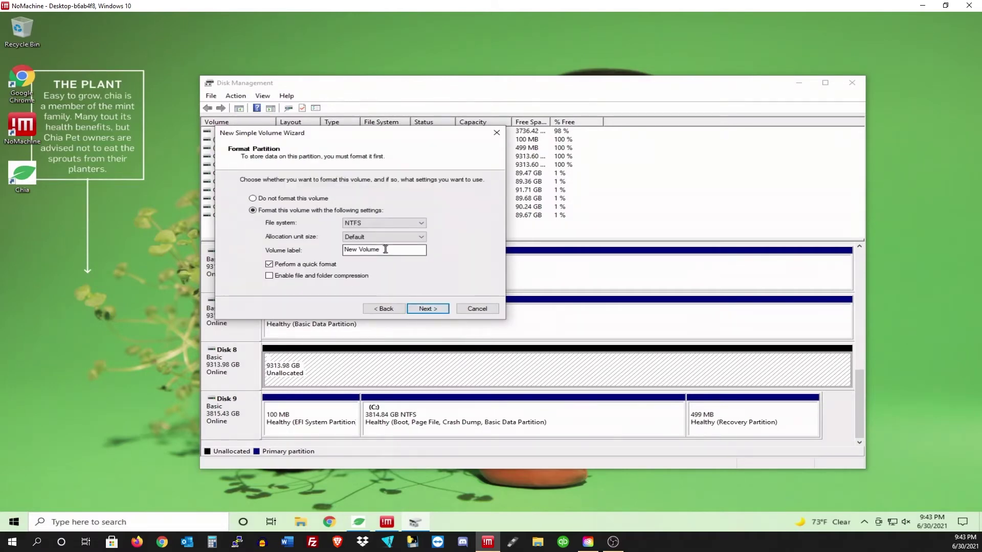
- Label the Disk 8 volume "Chia R", create it with an NTFS quick format, and close Disk Management
{"action": "left_click_drag", "start_coordinate": [386, 249], "coordinate": [317, 261]}
{"action": "type", "text": "Chia R"}
{"action": "left_click", "coordinate": [437, 309]}
{"action": "left_click", "coordinate": [437, 308]}
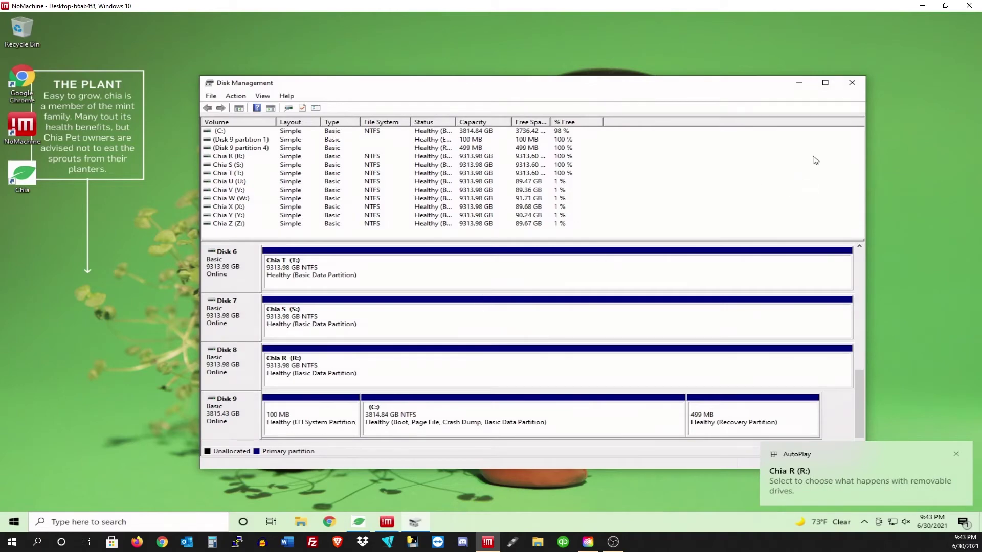
{"action": "left_click", "coordinate": [852, 84]}
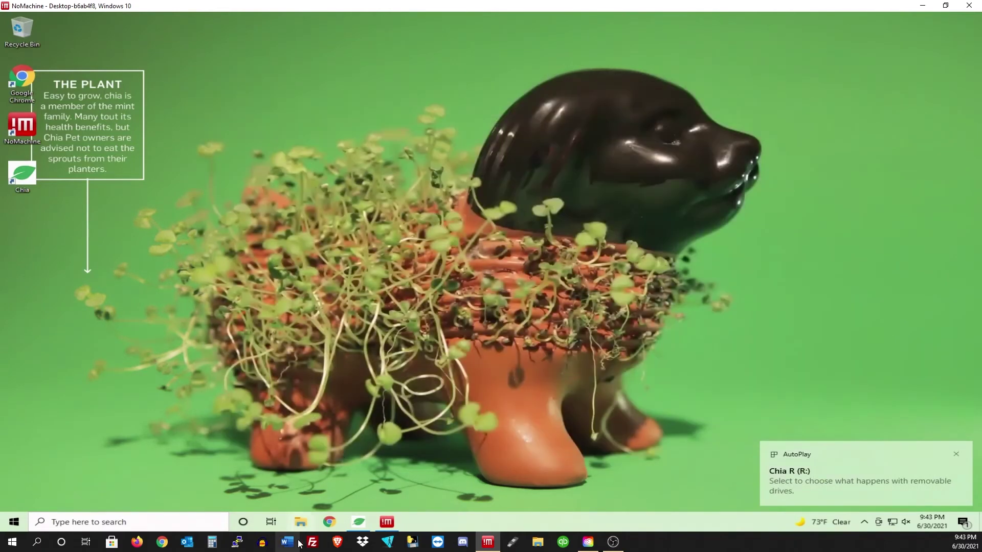
- Switch to File Explorer and check the capacity and free space in the Chia R (R:) drive's properties
{"action": "left_click", "coordinate": [302, 522]}
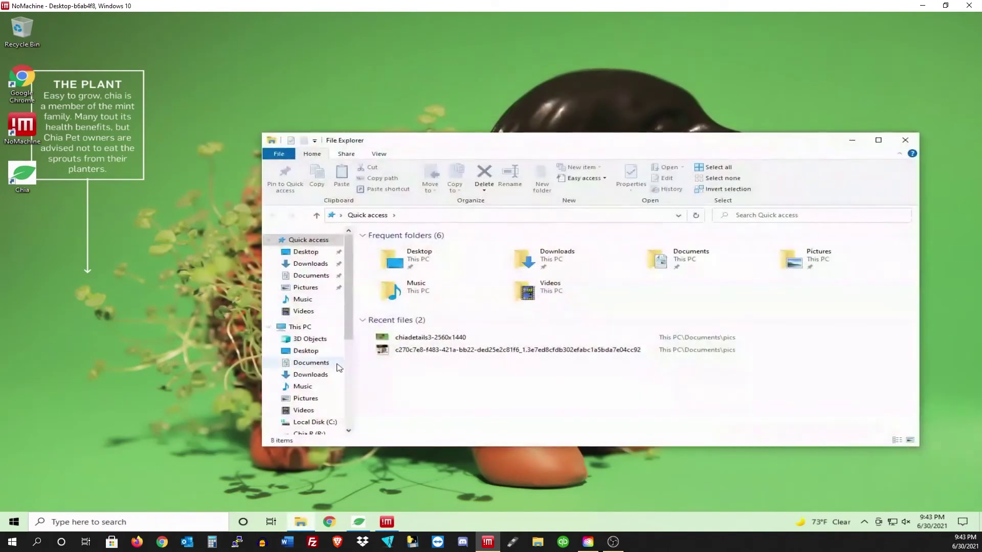
{"action": "scroll", "coordinate": [333, 375], "scroll_direction": "down", "scroll_amount": 2}
{"action": "scroll", "coordinate": [332, 374], "scroll_direction": "down", "scroll_amount": 2}
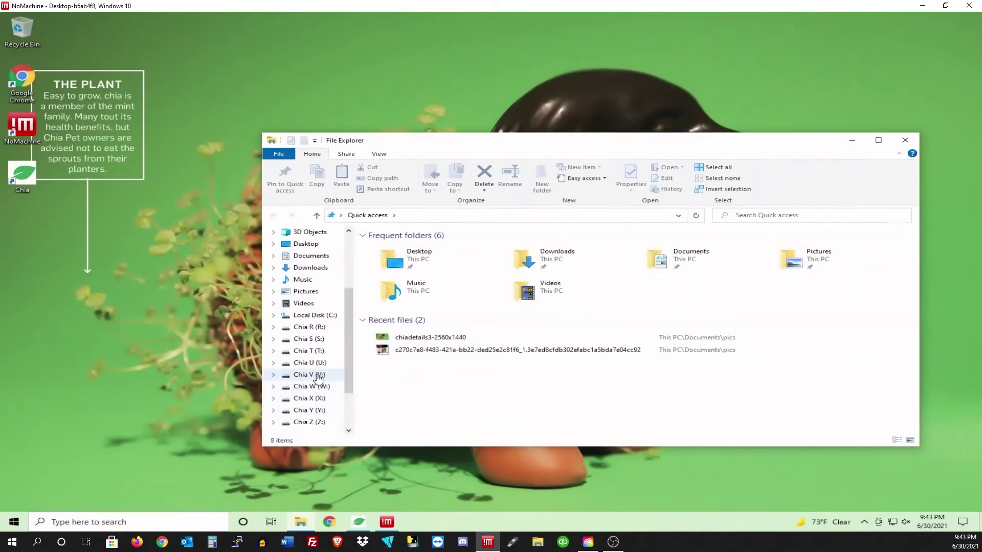
{"action": "right_click", "coordinate": [321, 327]}
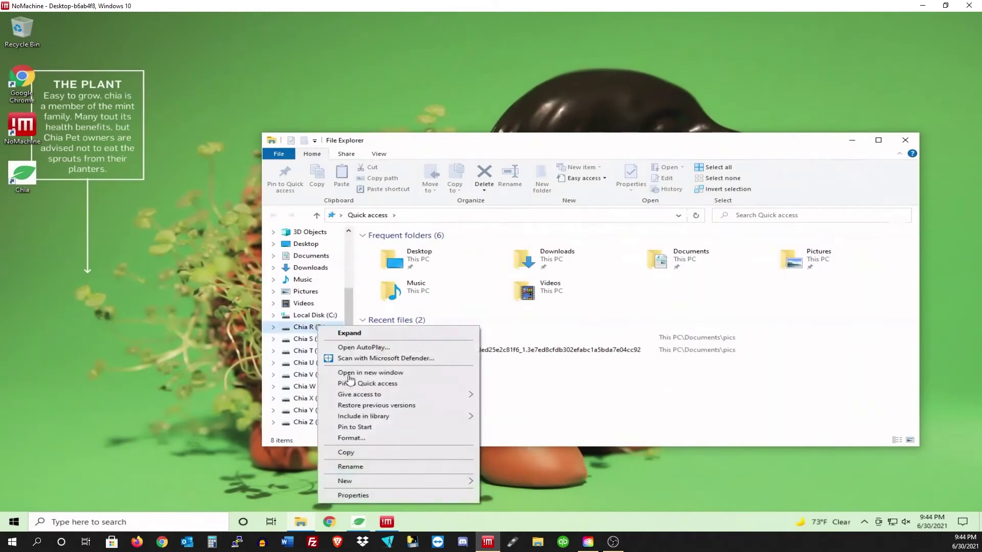
{"action": "left_click", "coordinate": [380, 499]}
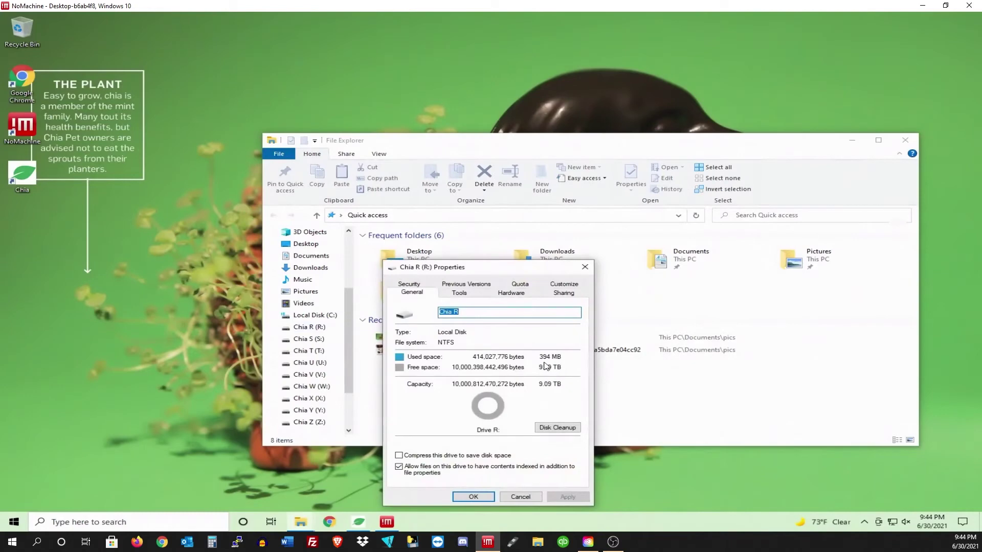
{"action": "left_click", "coordinate": [531, 498]}
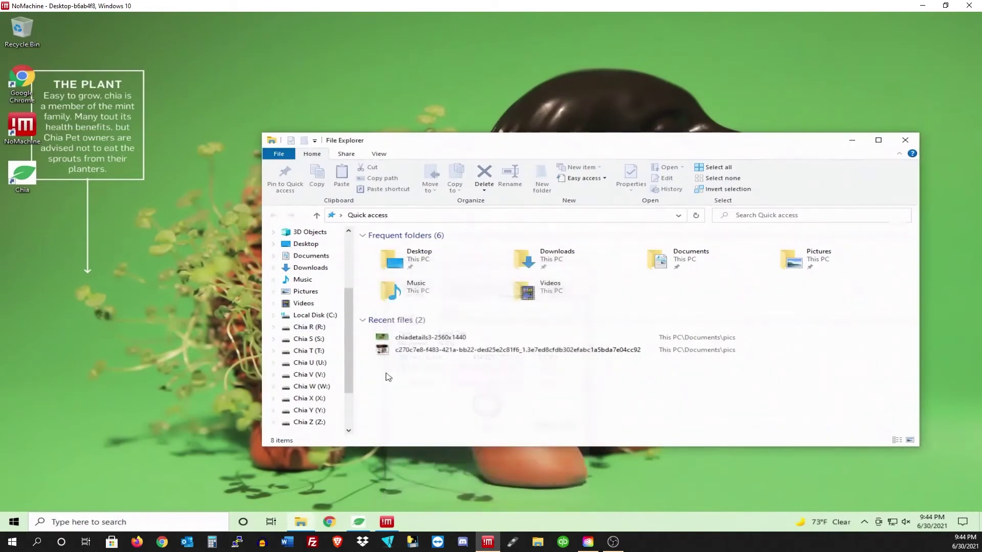
- Check the capacity and free space in the properties of the Chia S (S:) and Chia T (T:) drives, and close File Explorer
{"action": "right_click", "coordinate": [317, 344]}
{"action": "left_click", "coordinate": [352, 332]}
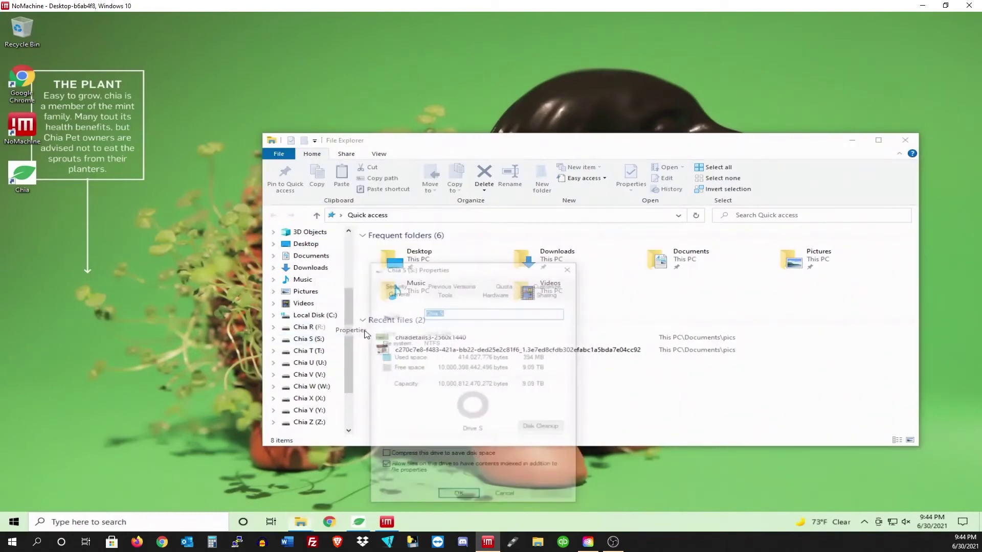
{"action": "left_click", "coordinate": [506, 497]}
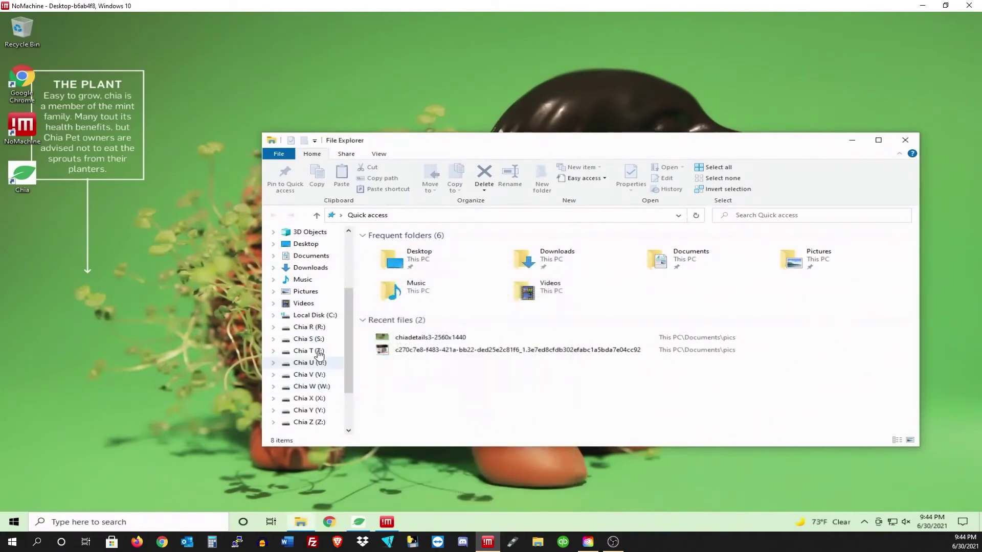
{"action": "right_click", "coordinate": [317, 351]}
{"action": "left_click", "coordinate": [352, 341]}
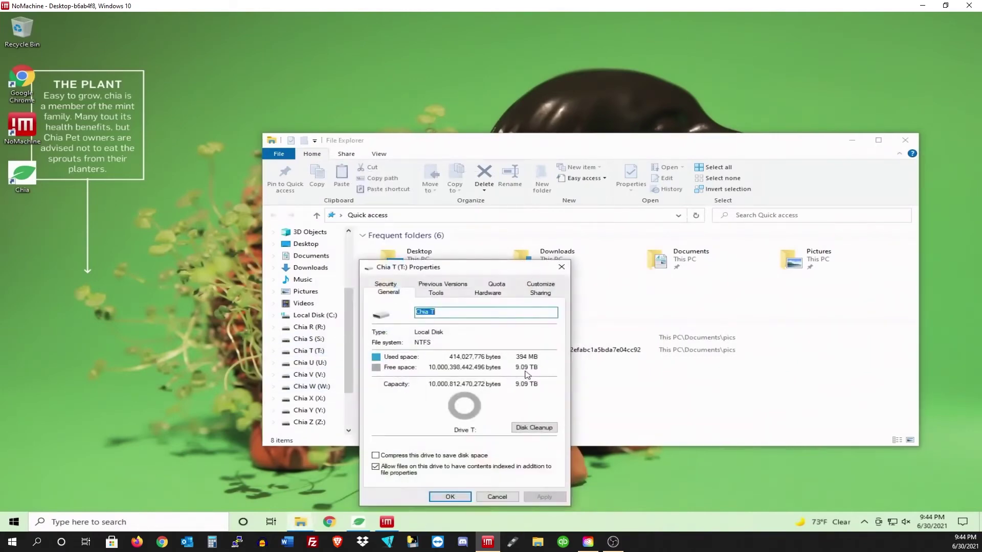
{"action": "left_click", "coordinate": [497, 497]}
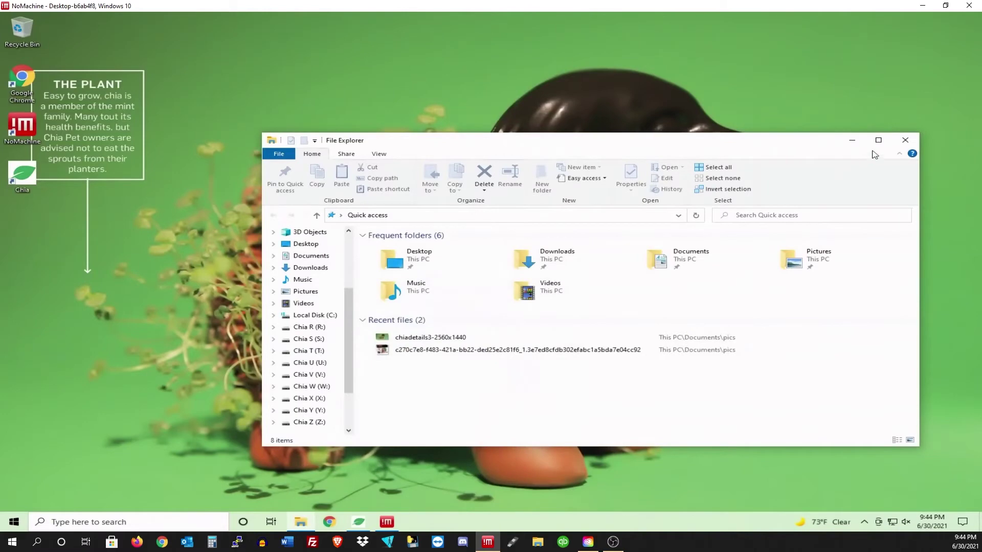
{"action": "left_click", "coordinate": [905, 139]}
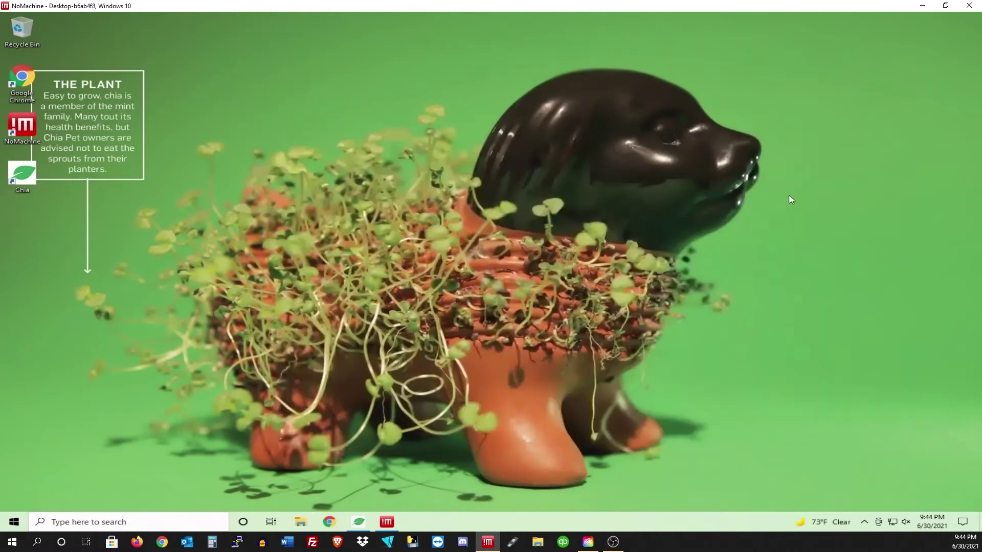
- Switch to Chia Blockchain, maximize it, and start adding a plot with a plot count of 5, plotted in parallel
{"action": "left_click", "coordinate": [359, 522]}
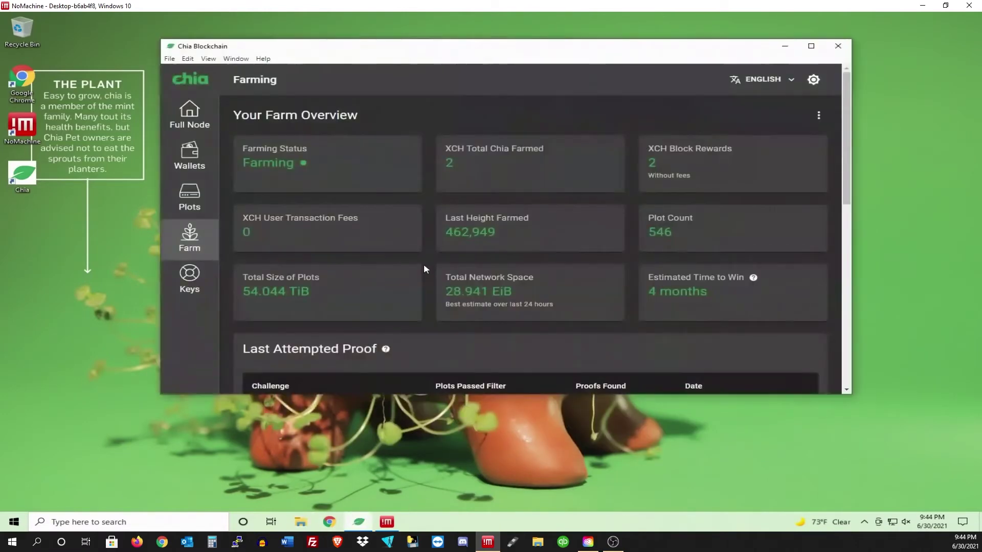
{"action": "left_click", "coordinate": [811, 46]}
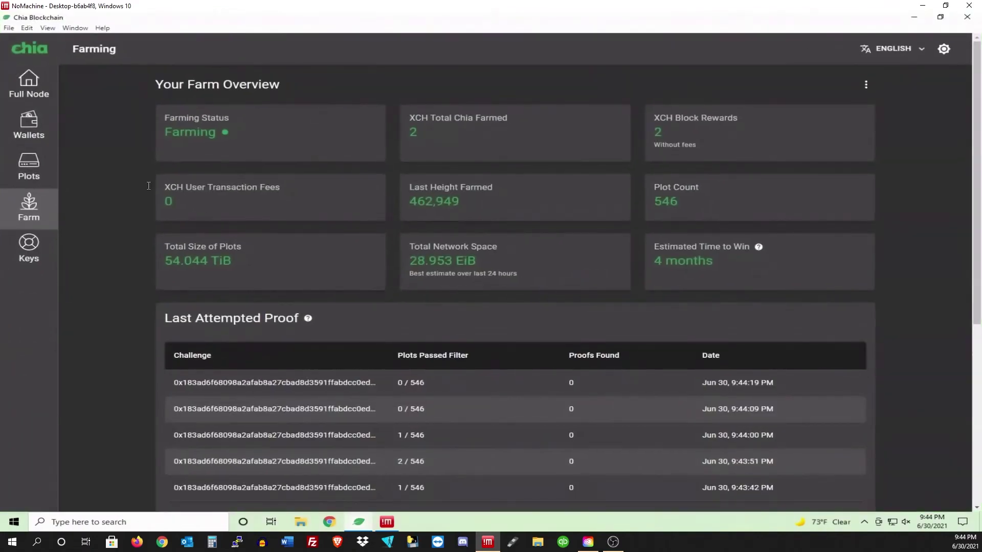
{"action": "left_click", "coordinate": [29, 166]}
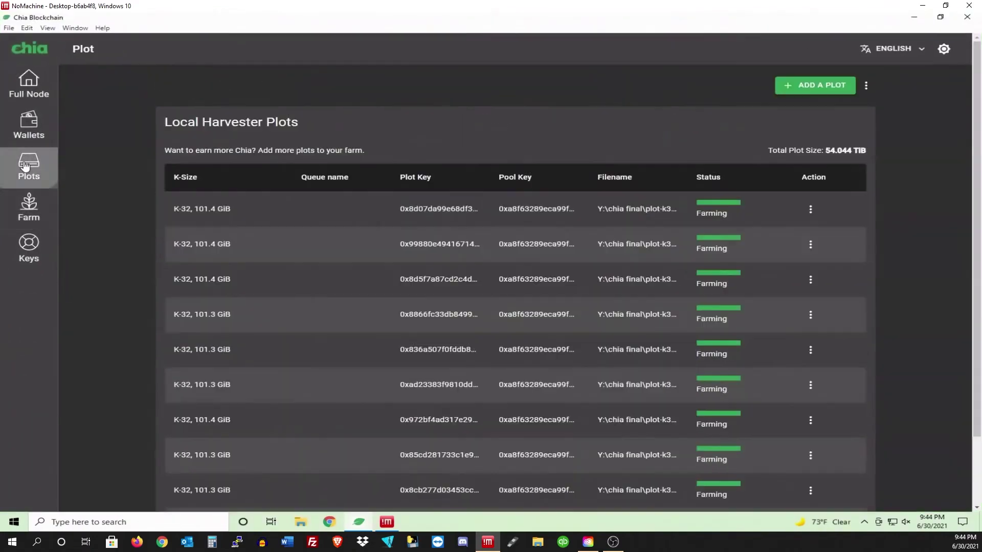
{"action": "left_click", "coordinate": [814, 86]}
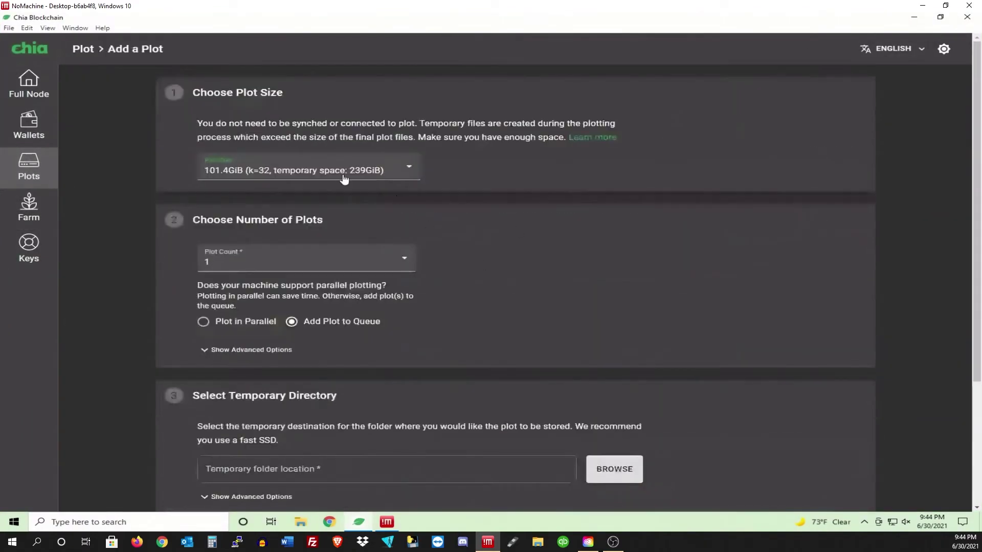
{"action": "left_click", "coordinate": [259, 267]}
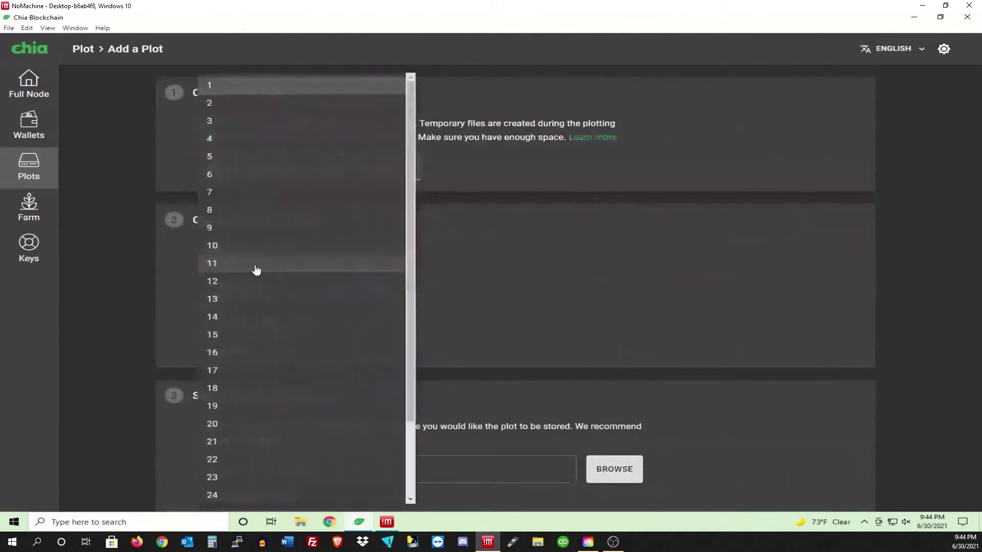
{"action": "left_click", "coordinate": [220, 157]}
{"action": "left_click", "coordinate": [204, 322]}
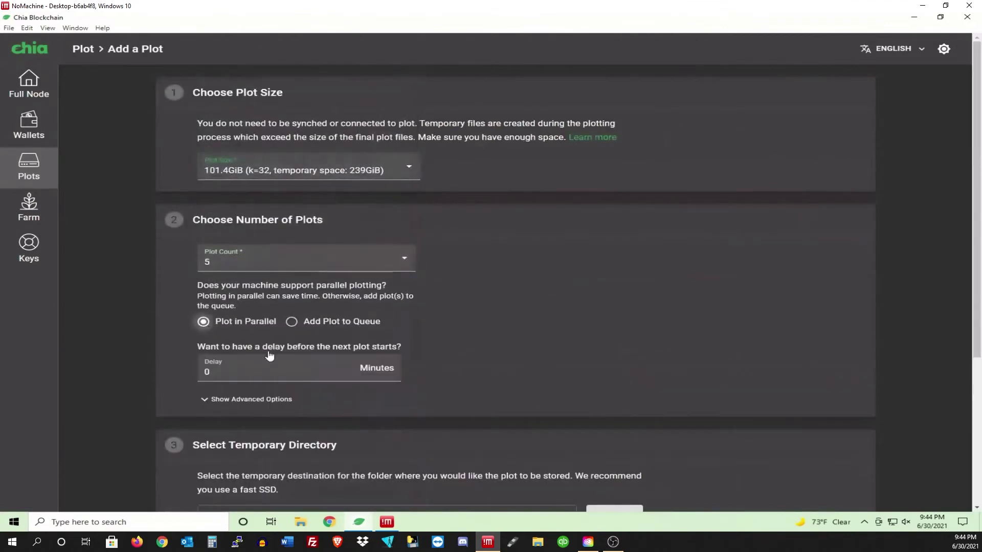
- Set the delay before the next parallel plot starts to 15 minutes
{"action": "left_click", "coordinate": [352, 372]}
{"action": "key", "text": "BackSpace"}
{"action": "type", "text": "5"}
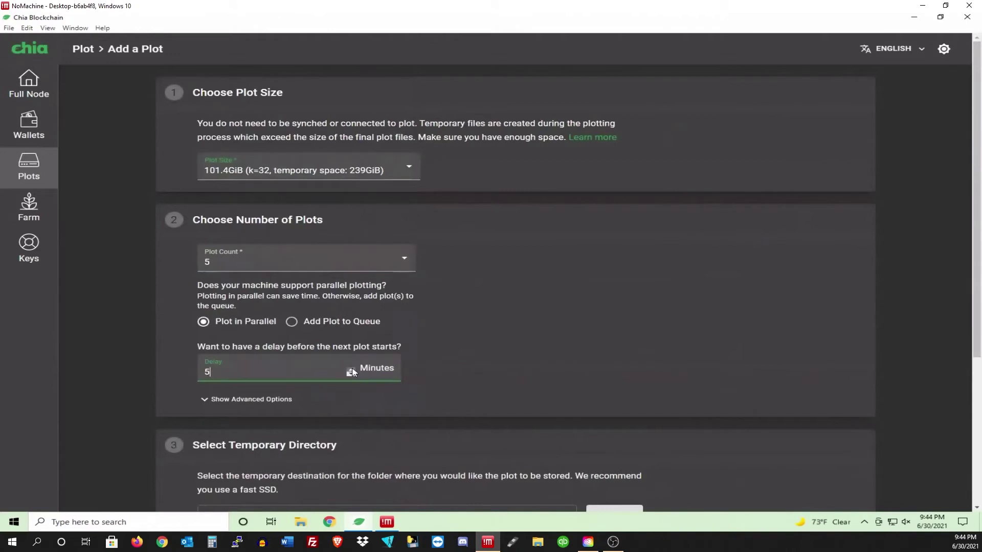
{"action": "left_click", "coordinate": [352, 369]}
{"action": "left_click", "coordinate": [352, 369]}
{"action": "left_click", "coordinate": [352, 369]}
{"action": "left_click", "coordinate": [352, 369]}
{"action": "left_click", "coordinate": [352, 369]}
{"action": "left_click", "coordinate": [352, 368]}
{"action": "left_click", "coordinate": [529, 346]}
- Set the temporary directory to the chia folder in Documents
{"action": "scroll", "coordinate": [613, 339], "scroll_direction": "down", "scroll_amount": 1}
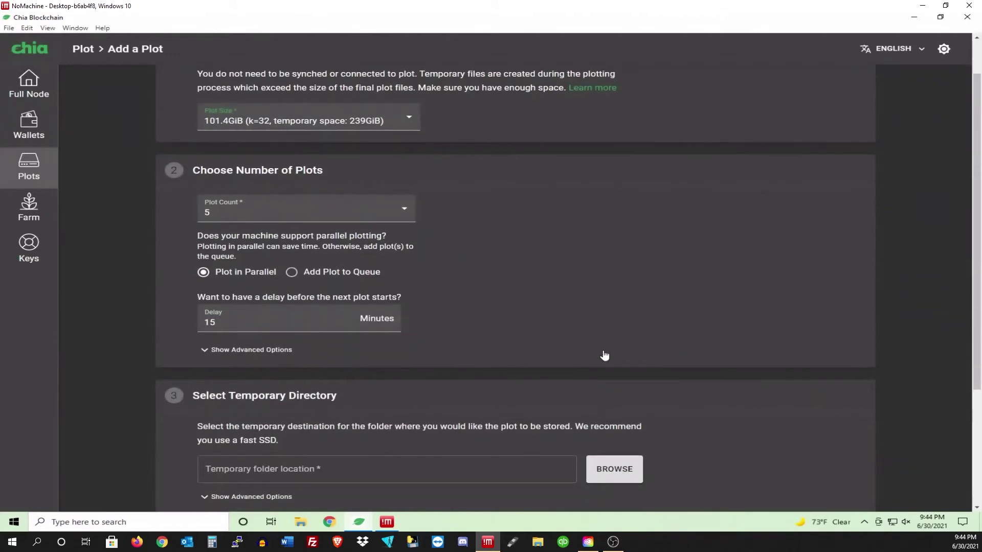
{"action": "scroll", "coordinate": [605, 355], "scroll_direction": "down", "scroll_amount": 2}
{"action": "left_click", "coordinate": [611, 370]}
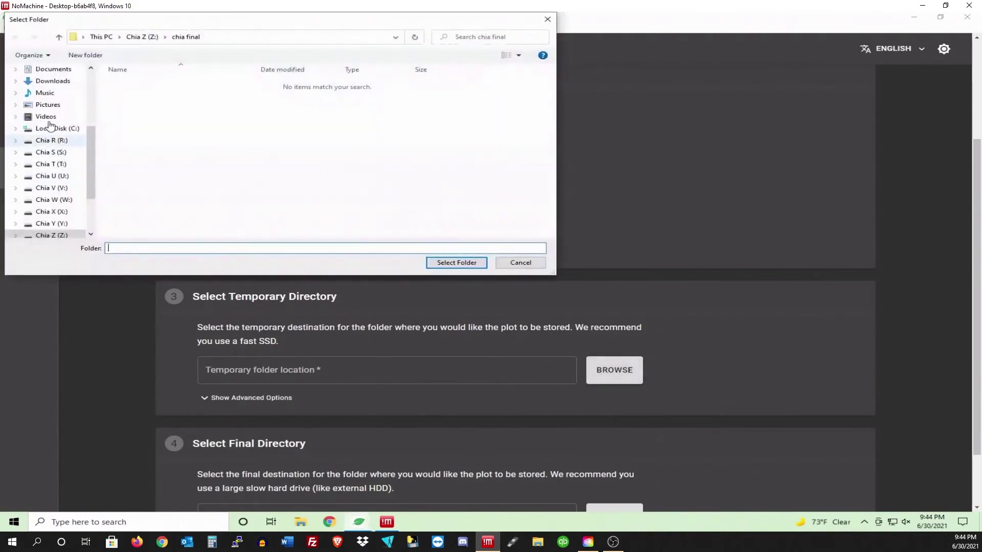
{"action": "scroll", "coordinate": [60, 97], "scroll_direction": "up", "scroll_amount": 1}
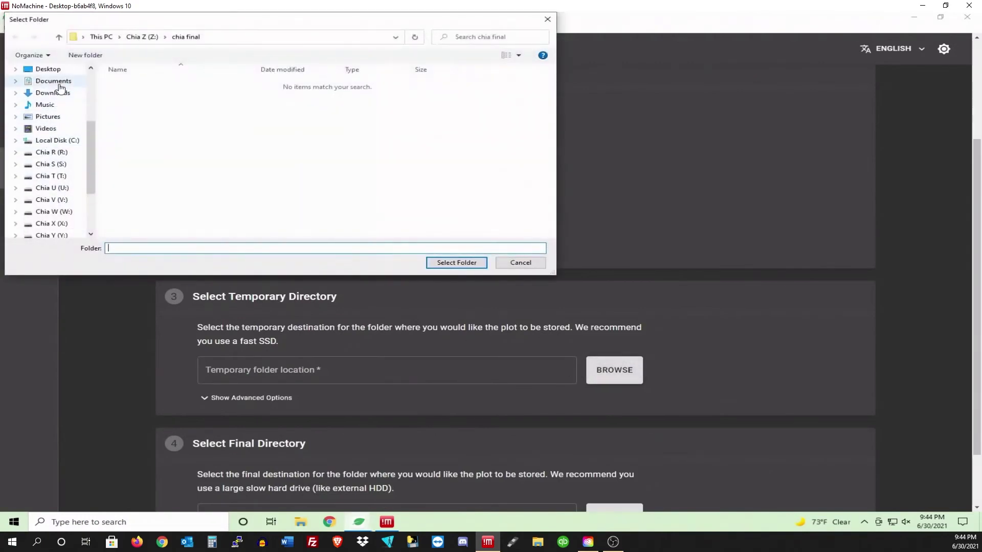
{"action": "left_click", "coordinate": [60, 82]}
{"action": "double_click", "coordinate": [126, 83]}
{"action": "left_click", "coordinate": [457, 262]}
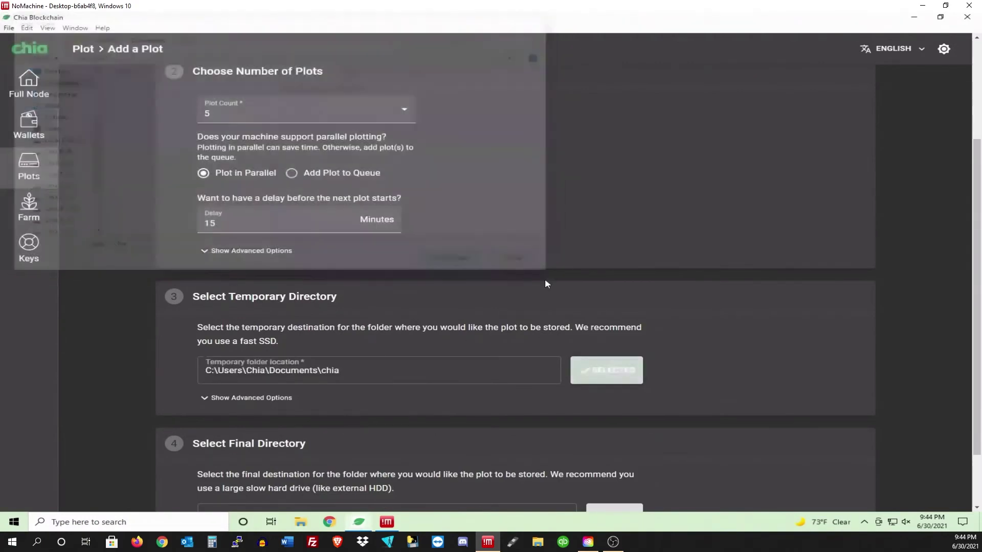
- Browse for the final directory and create a folder named "chia final" on the Chia R (R:) drive
{"action": "scroll", "coordinate": [727, 382], "scroll_direction": "down", "scroll_amount": 2}
{"action": "left_click", "coordinate": [614, 444]}
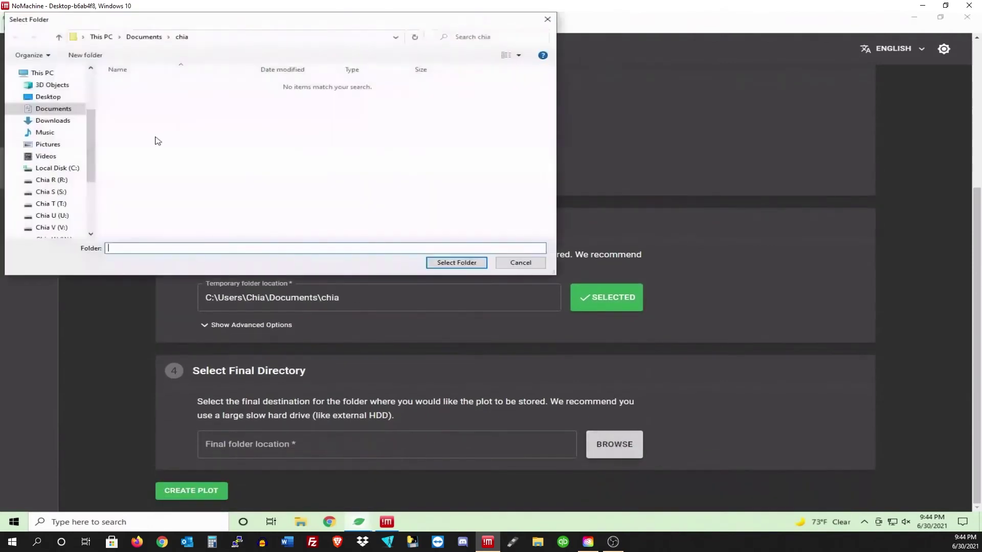
{"action": "left_click", "coordinate": [55, 180]}
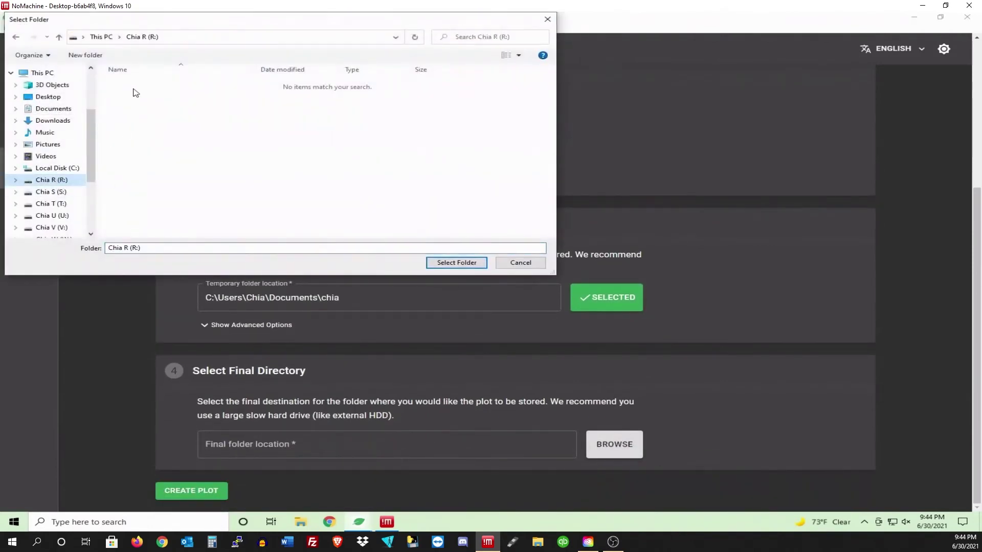
{"action": "right_click", "coordinate": [57, 180]}
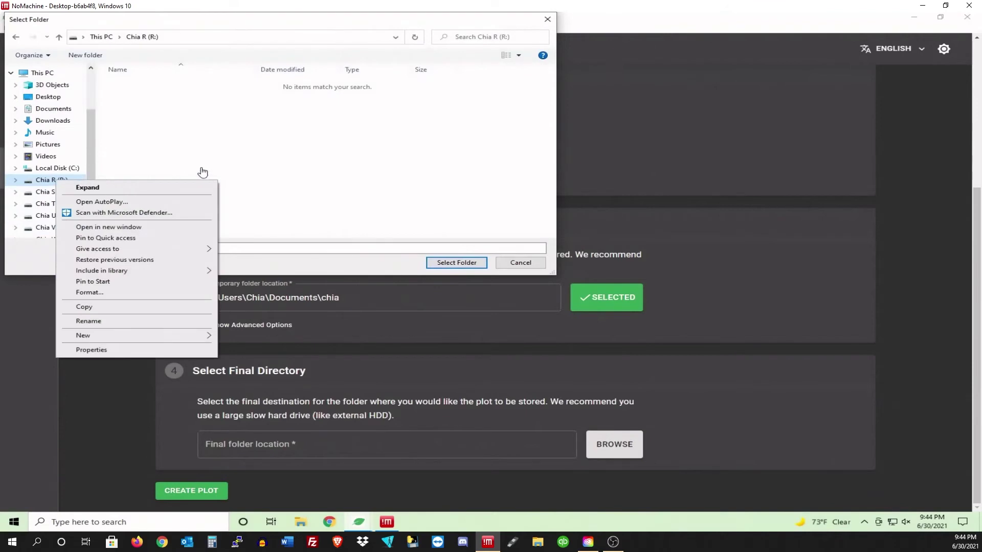
{"action": "left_click", "coordinate": [202, 172]}
{"action": "right_click", "coordinate": [180, 165]}
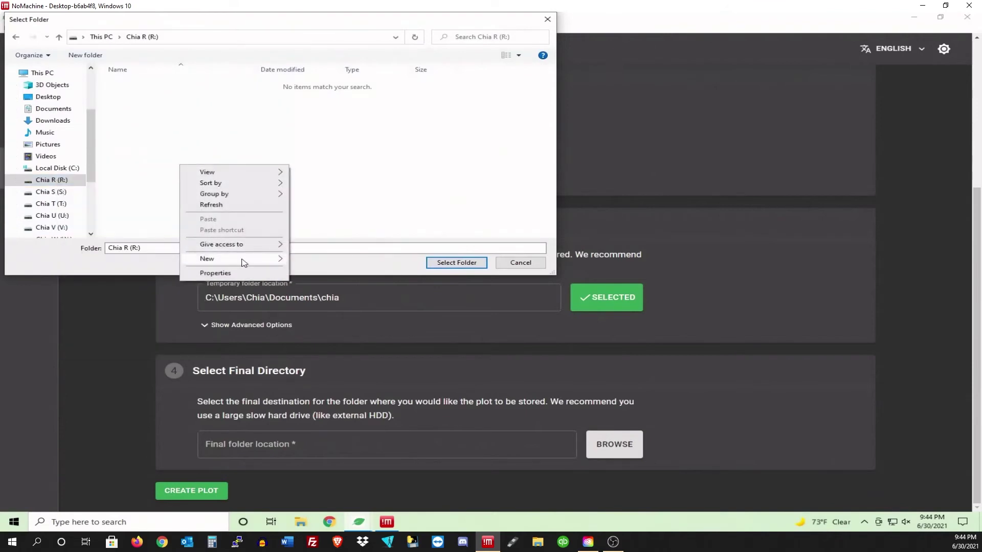
{"action": "mouse_move", "coordinate": [243, 262]}
{"action": "left_click", "coordinate": [307, 261]}
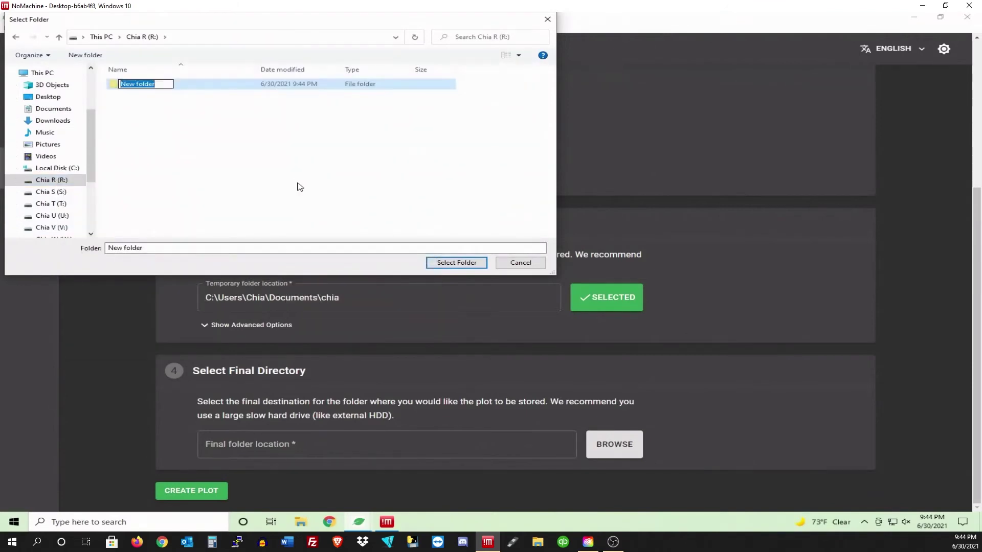
{"action": "type", "text": "chia final"}
{"action": "left_click", "coordinate": [300, 187]}
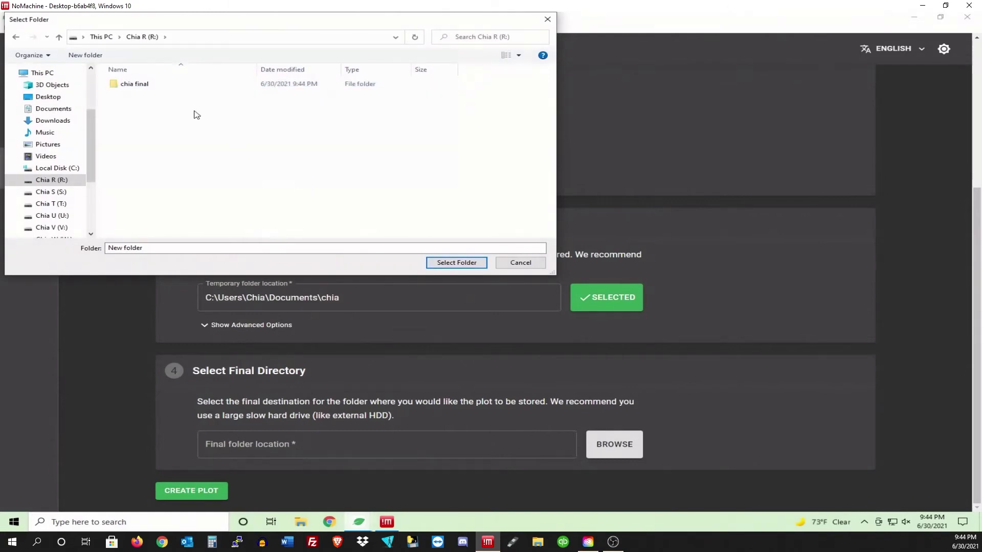
- Choose R:\chia final as the final directory, review the plot settings, and create the plots
{"action": "double_click", "coordinate": [174, 88]}
{"action": "left_click", "coordinate": [450, 263]}
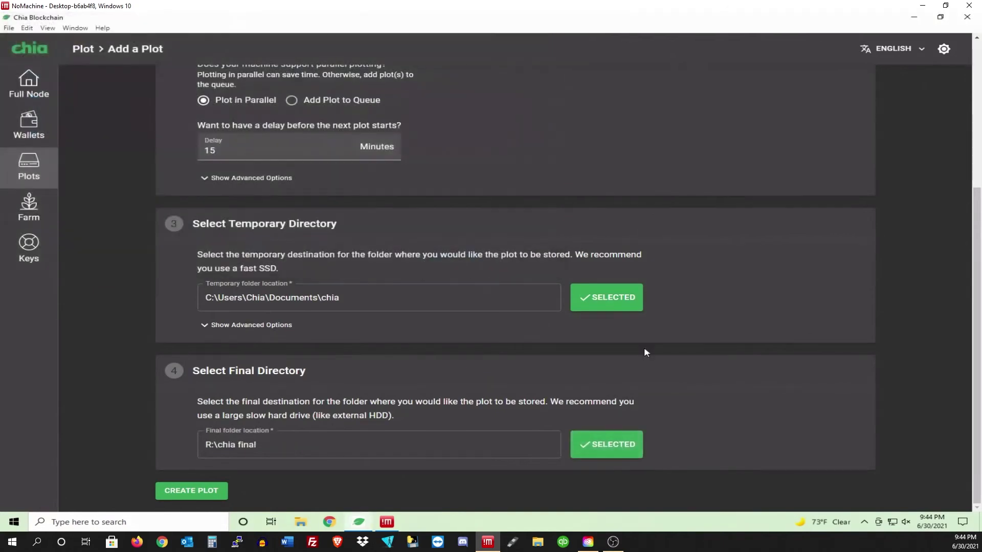
{"action": "scroll", "coordinate": [685, 368], "scroll_direction": "up", "scroll_amount": 5}
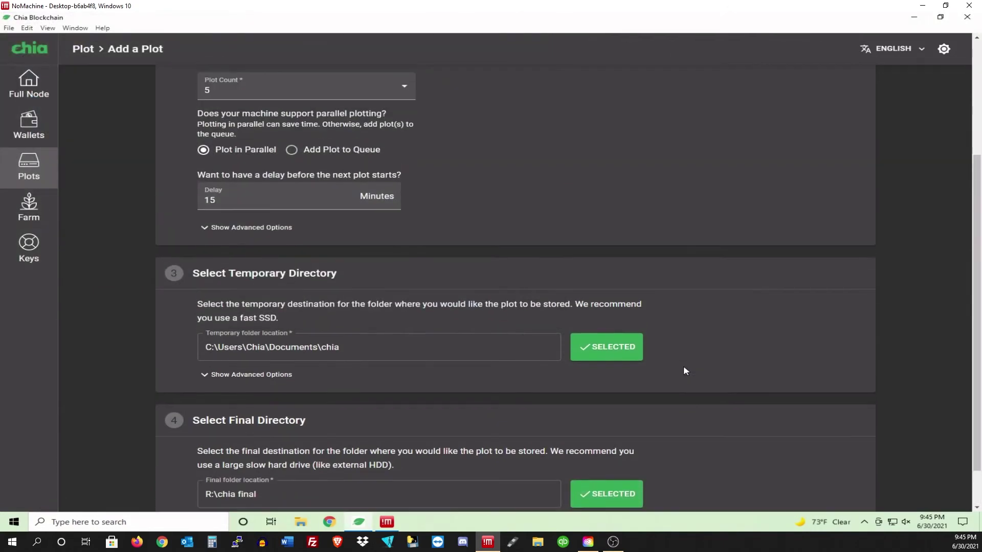
{"action": "scroll", "coordinate": [685, 367], "scroll_direction": "down", "scroll_amount": 5}
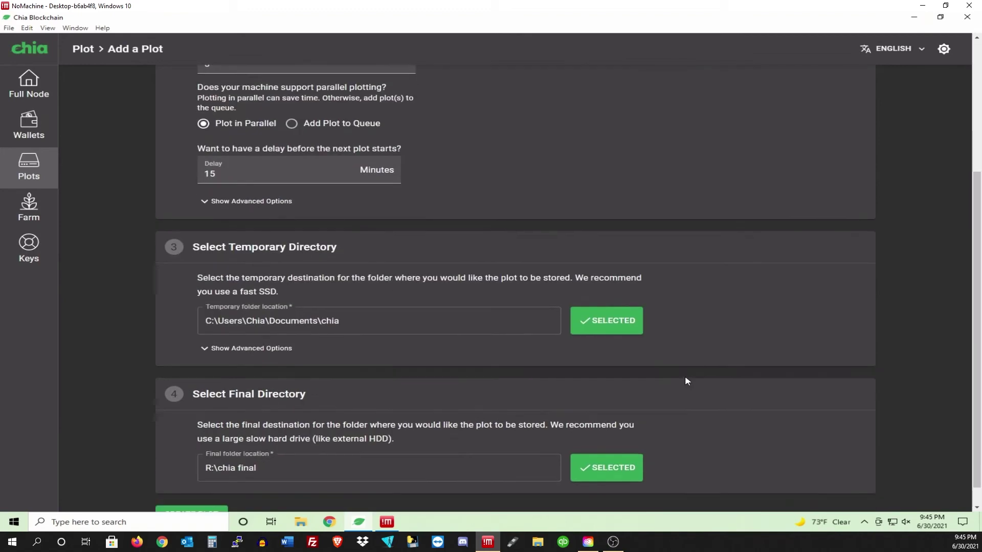
{"action": "left_click", "coordinate": [210, 492]}
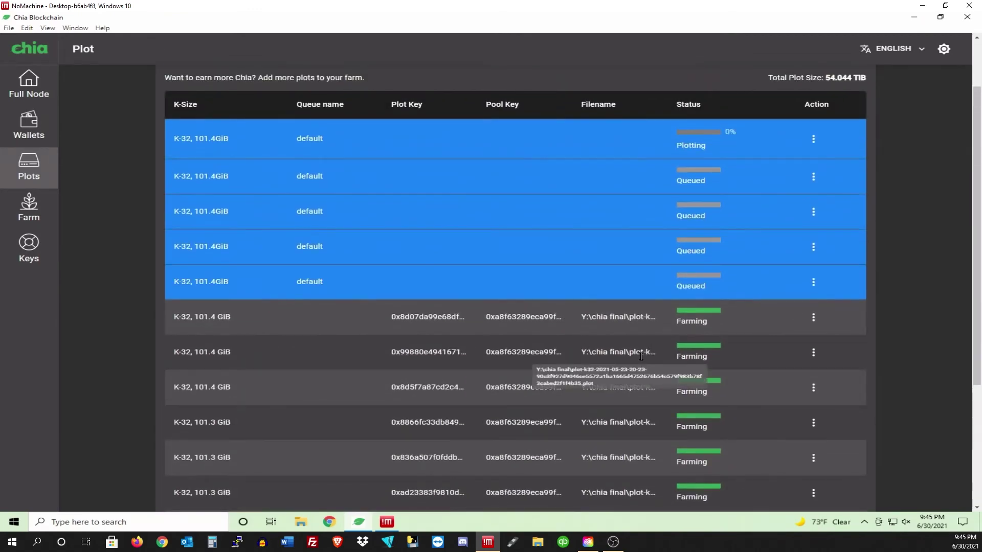
- Start adding another set of plots with a plot count of 5, plotted in parallel
{"action": "scroll", "coordinate": [622, 354], "scroll_direction": "up", "scroll_amount": 2}
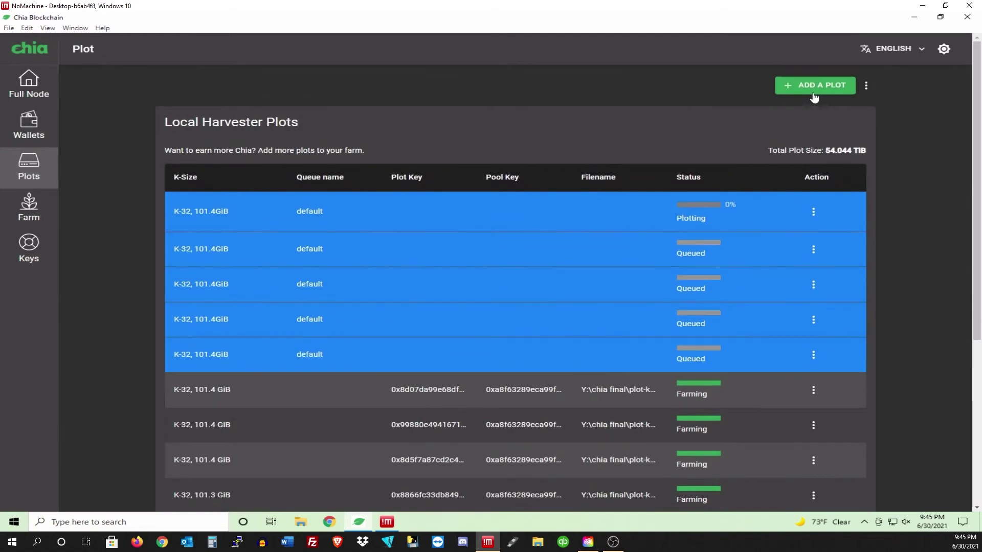
{"action": "left_click", "coordinate": [815, 87]}
{"action": "left_click", "coordinate": [262, 263]}
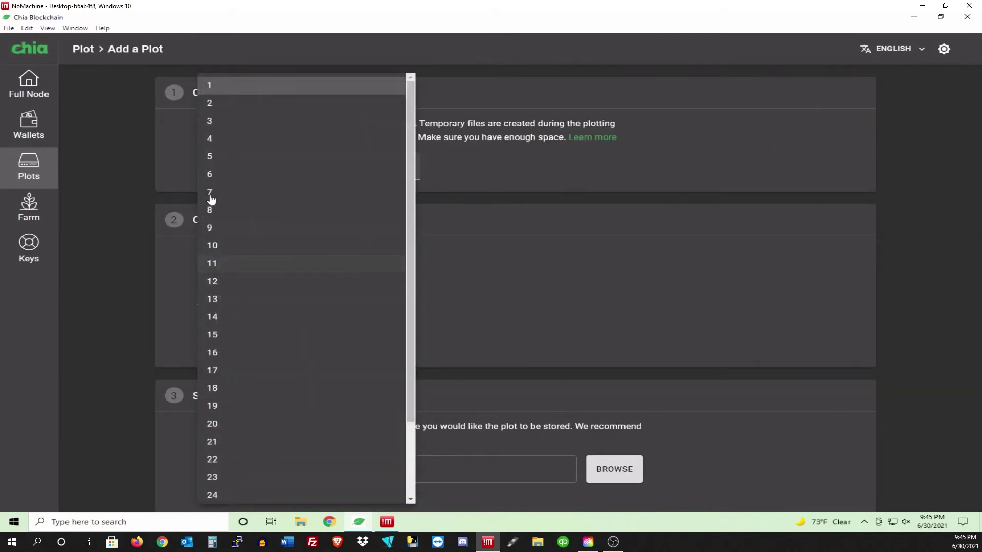
{"action": "left_click", "coordinate": [222, 158]}
{"action": "left_click", "coordinate": [203, 322]}
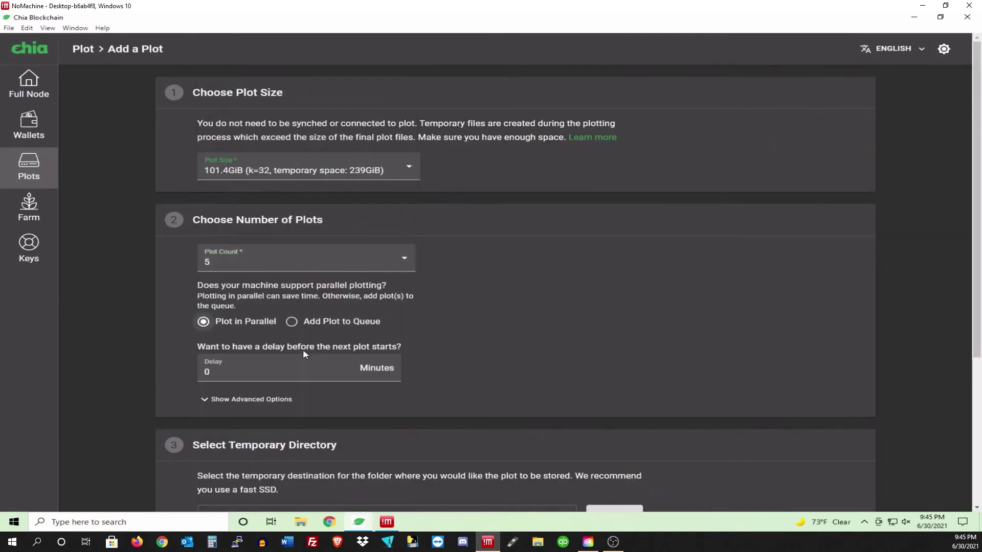
- Set the second plot job's delay to 15 minutes
{"action": "left_click", "coordinate": [353, 367]}
{"action": "key", "text": "BackSpace"}
{"action": "type", "text": "6"}
{"action": "left_click", "coordinate": [350, 369]}
{"action": "left_click", "coordinate": [350, 369]}
{"action": "left_click", "coordinate": [349, 368]}
{"action": "left_click", "coordinate": [350, 369]}
{"action": "left_click", "coordinate": [350, 369]}
{"action": "left_click", "coordinate": [349, 368]}
{"action": "left_click", "coordinate": [349, 369]}
{"action": "left_click", "coordinate": [350, 369]}
{"action": "left_click", "coordinate": [350, 369]}
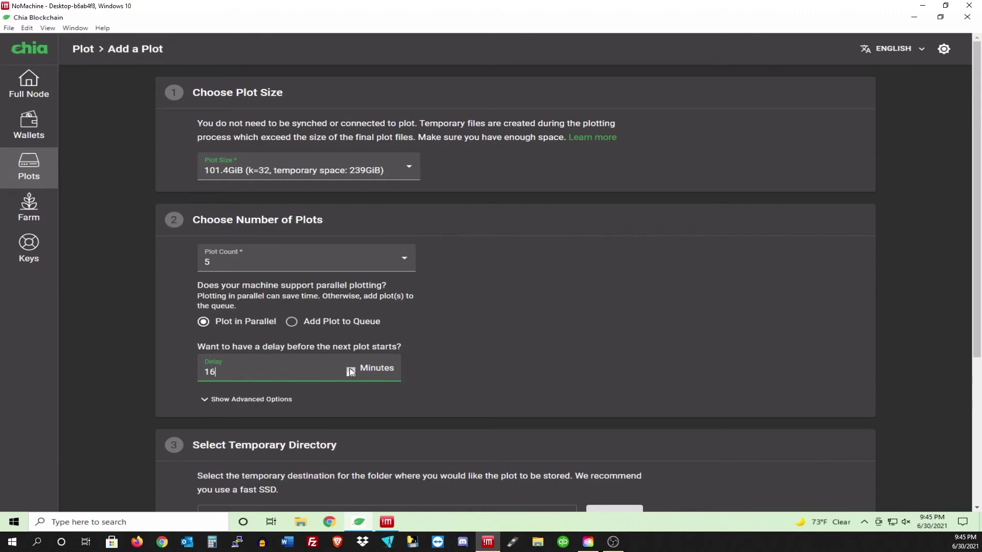
{"action": "left_click", "coordinate": [454, 372]}
- Use the chia folder in Documents as the temporary directory for the second plot job
{"action": "scroll", "coordinate": [466, 369], "scroll_direction": "down", "scroll_amount": 3}
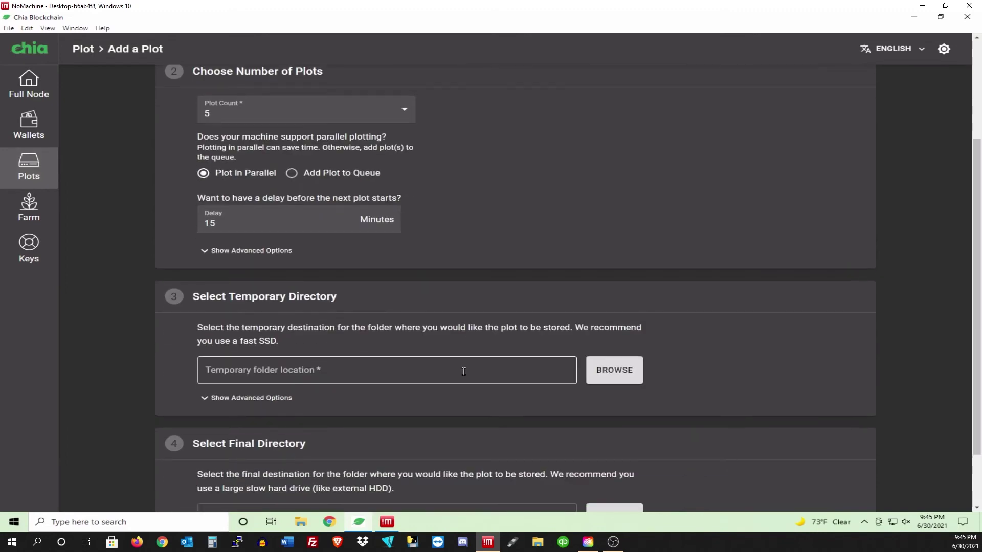
{"action": "left_click", "coordinate": [612, 375]}
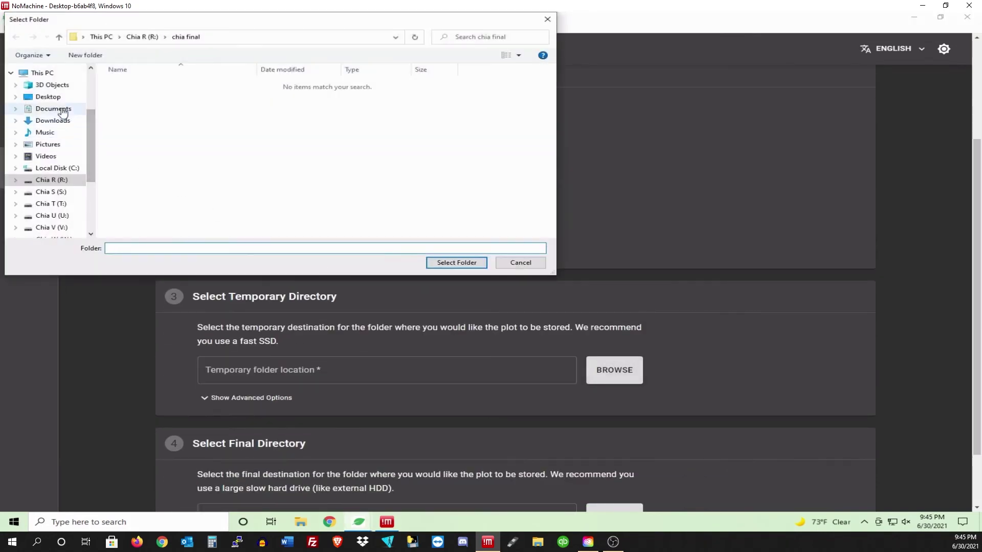
{"action": "left_click", "coordinate": [54, 108]}
{"action": "double_click", "coordinate": [150, 86]}
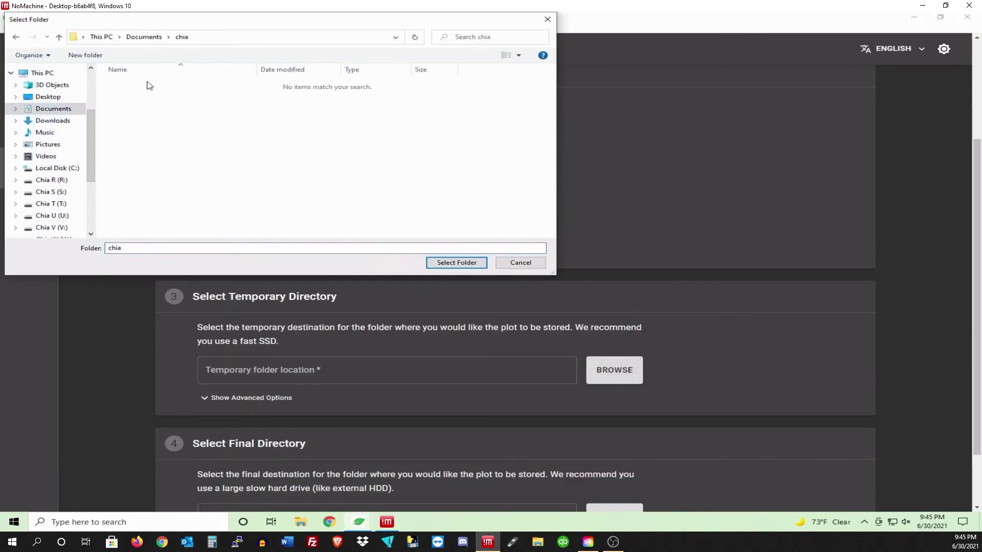
{"action": "left_click", "coordinate": [457, 263]}
- Create a folder named chia final on the Chia S (S:) drive and choose it as the second plot job's final directory
{"action": "scroll", "coordinate": [690, 342], "scroll_direction": "down", "scroll_amount": 2}
{"action": "left_click", "coordinate": [642, 451]}
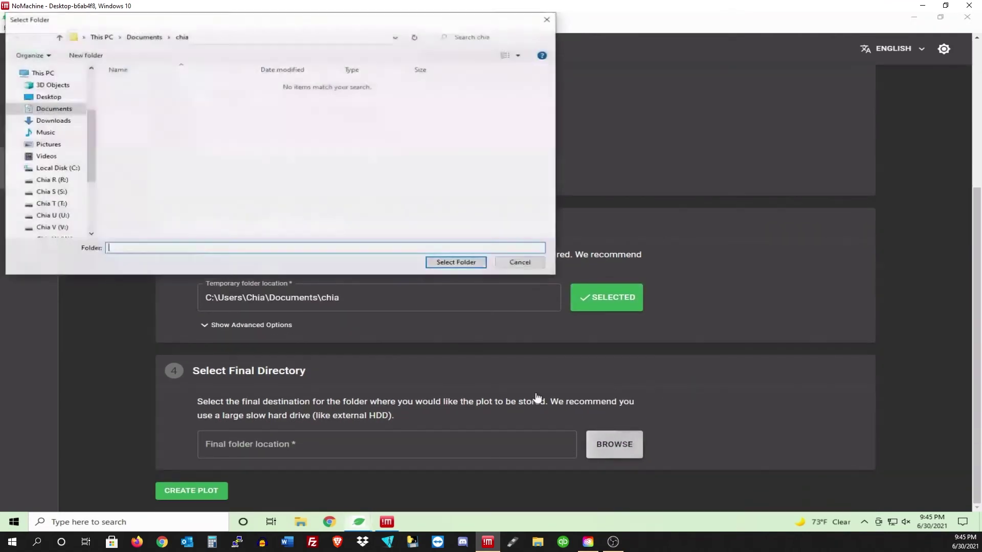
{"action": "left_click", "coordinate": [51, 192]}
{"action": "right_click", "coordinate": [150, 113]}
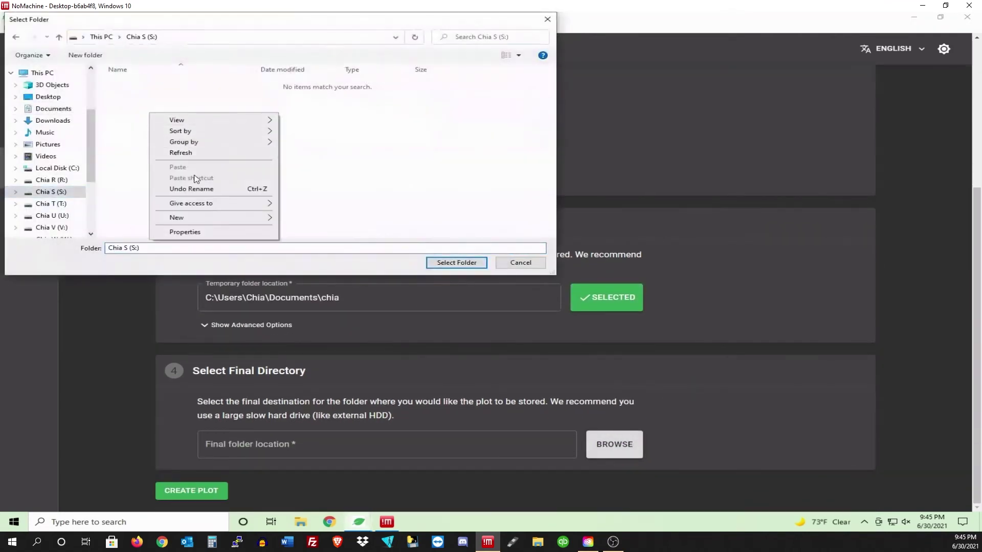
{"action": "mouse_move", "coordinate": [204, 225]}
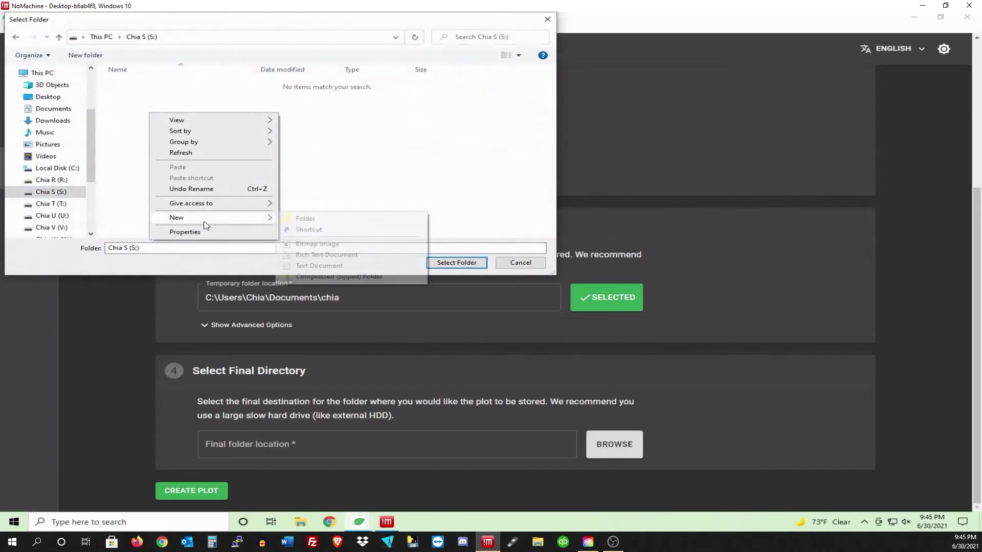
{"action": "left_click", "coordinate": [305, 220]}
{"action": "type", "text": "ch"}
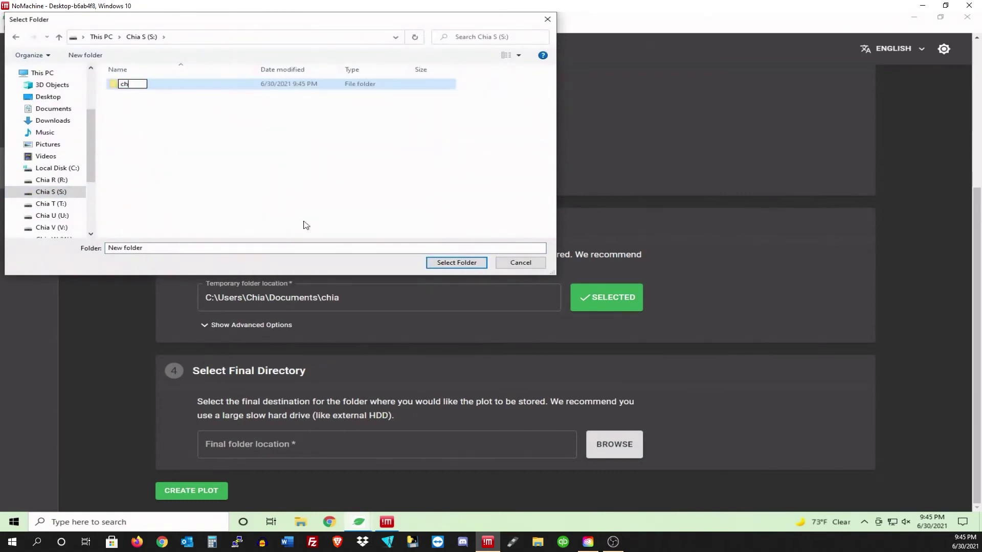
{"action": "type", "text": "ia final"}
{"action": "left_click", "coordinate": [256, 171]}
{"action": "double_click", "coordinate": [171, 85]}
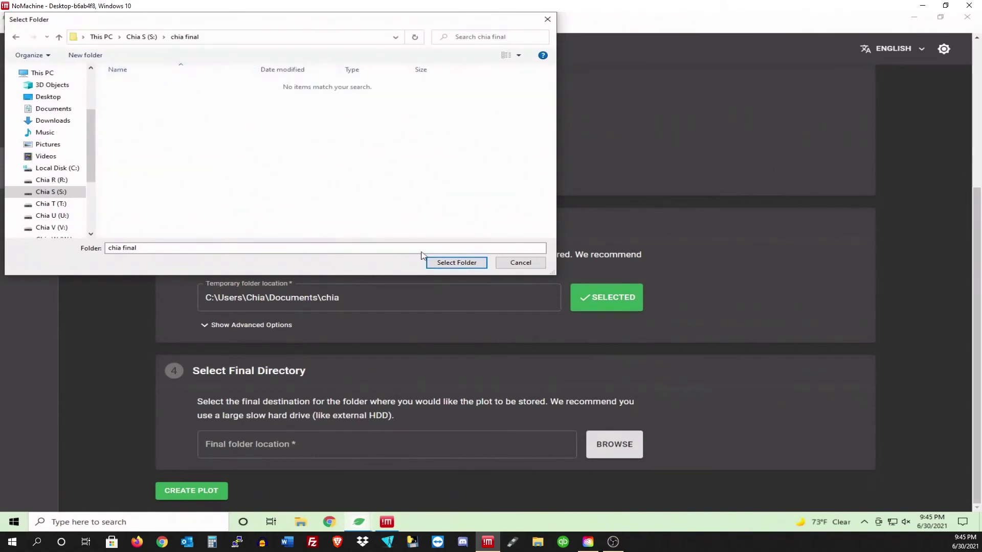
{"action": "left_click", "coordinate": [445, 262]}
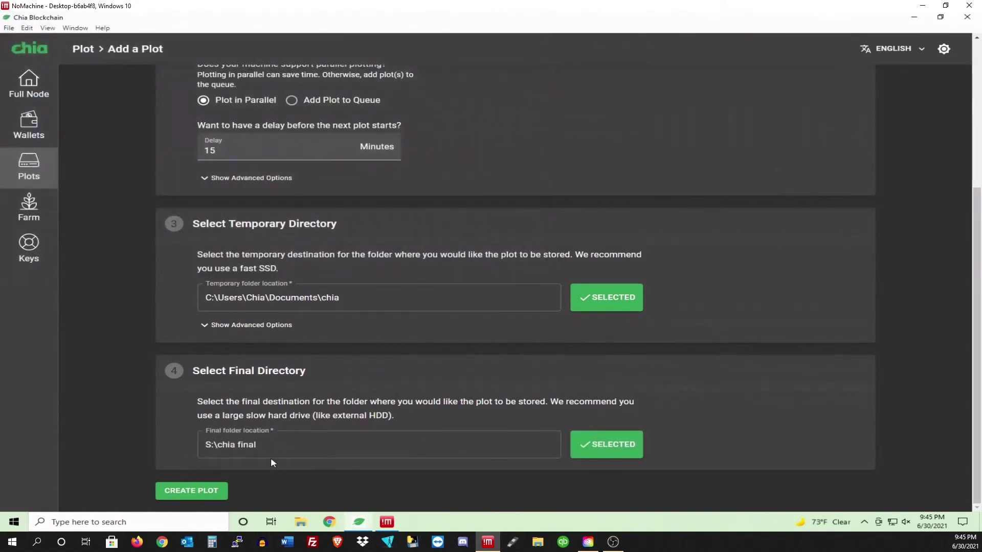
- Review the second plot job's settings and create its plots
{"action": "scroll", "coordinate": [422, 319], "scroll_direction": "up", "scroll_amount": 3}
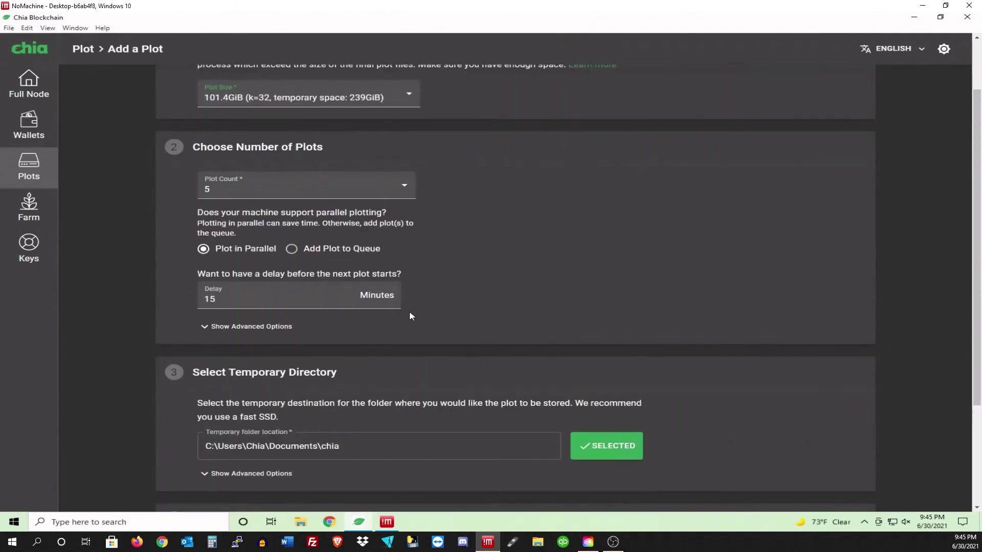
{"action": "scroll", "coordinate": [408, 302], "scroll_direction": "up", "scroll_amount": 2}
{"action": "scroll", "coordinate": [477, 306], "scroll_direction": "down", "scroll_amount": 4}
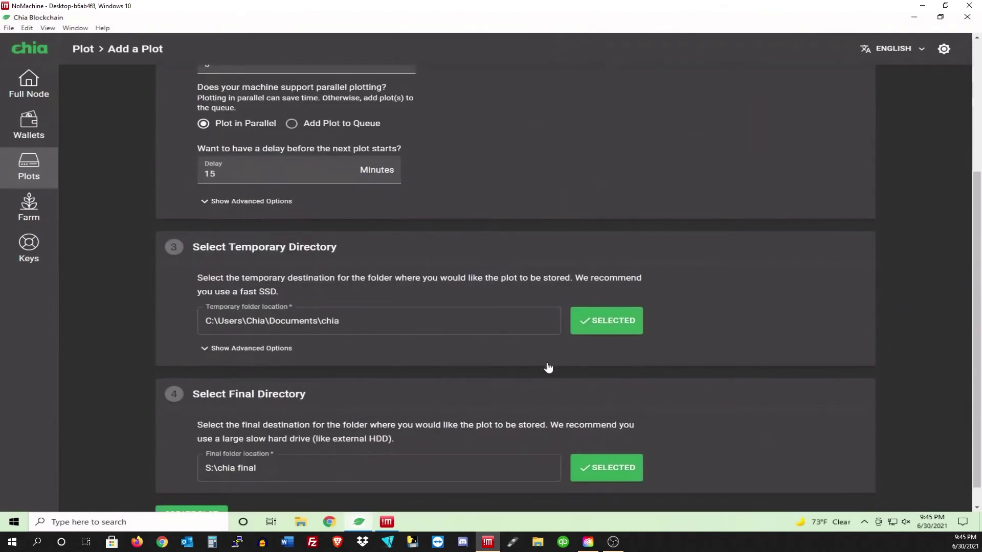
{"action": "scroll", "coordinate": [548, 368], "scroll_direction": "down", "scroll_amount": 1}
{"action": "left_click", "coordinate": [190, 487]}
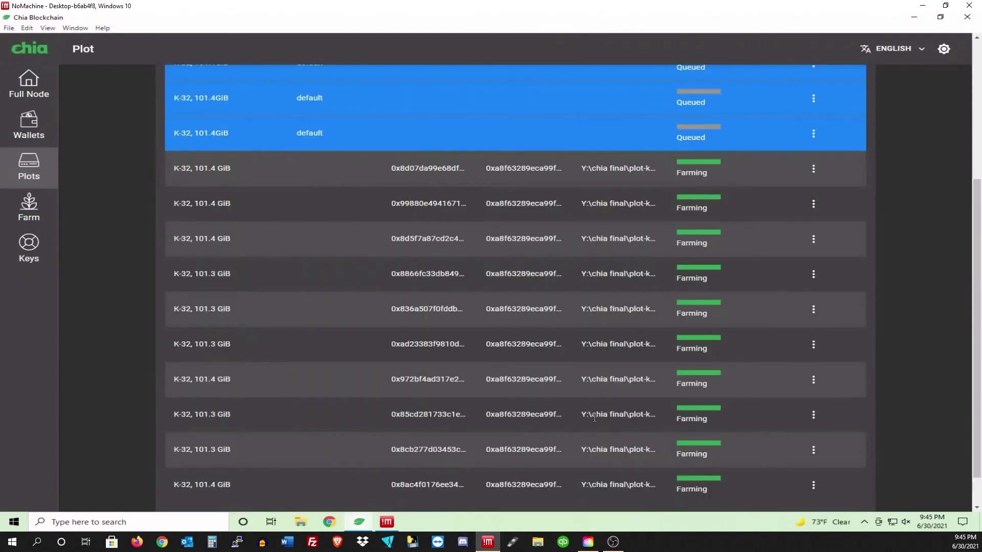
- Examine the status of the new plots and the farm overview, ending with the full node page
{"action": "scroll", "coordinate": [609, 426], "scroll_direction": "up", "scroll_amount": 2}
{"action": "scroll", "coordinate": [634, 376], "scroll_direction": "down", "scroll_amount": 1}
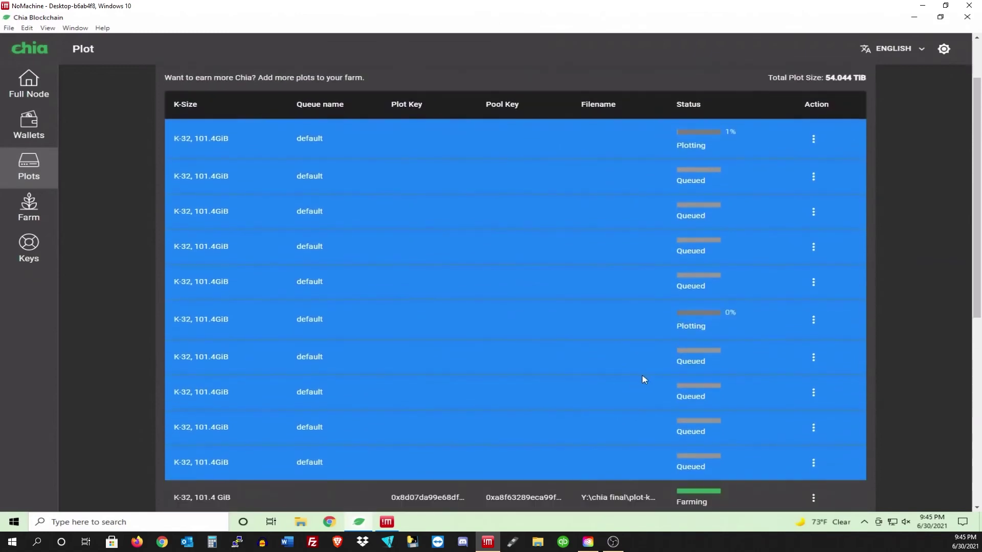
{"action": "scroll", "coordinate": [662, 388], "scroll_direction": "up", "scroll_amount": 1}
{"action": "scroll", "coordinate": [671, 381], "scroll_direction": "down", "scroll_amount": 1}
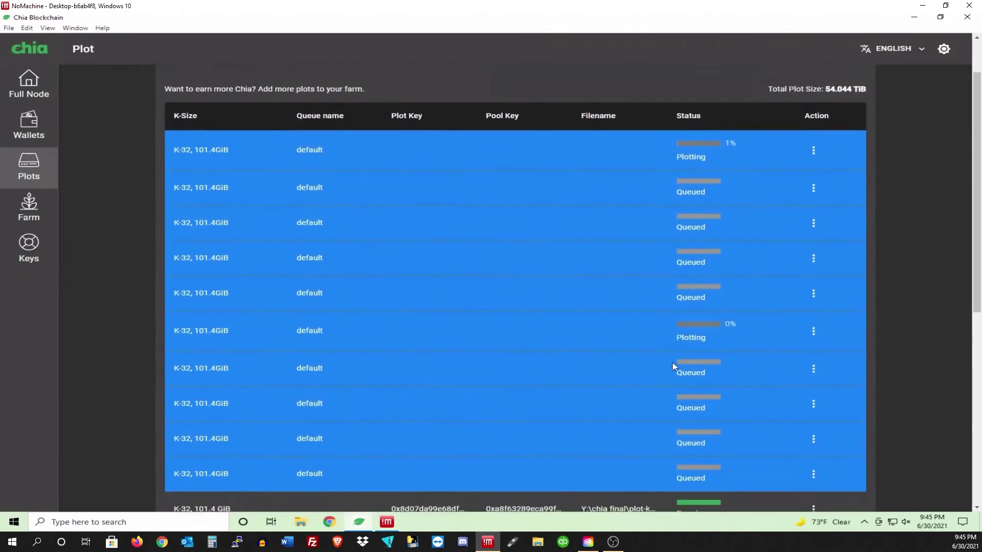
{"action": "scroll", "coordinate": [812, 87], "scroll_direction": "up", "scroll_amount": 1}
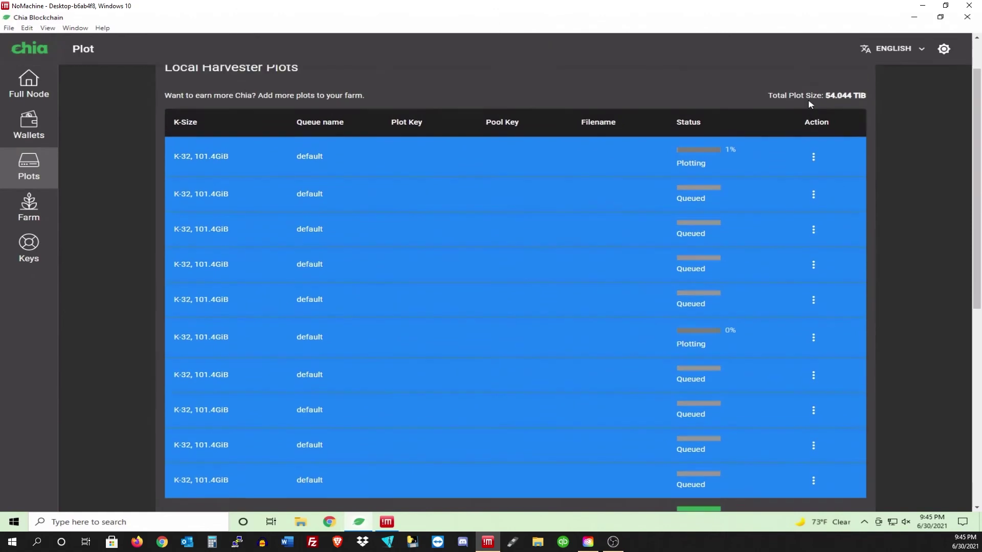
{"action": "left_click", "coordinate": [28, 204]}
{"action": "scroll", "coordinate": [694, 238], "scroll_direction": "up", "scroll_amount": 1}
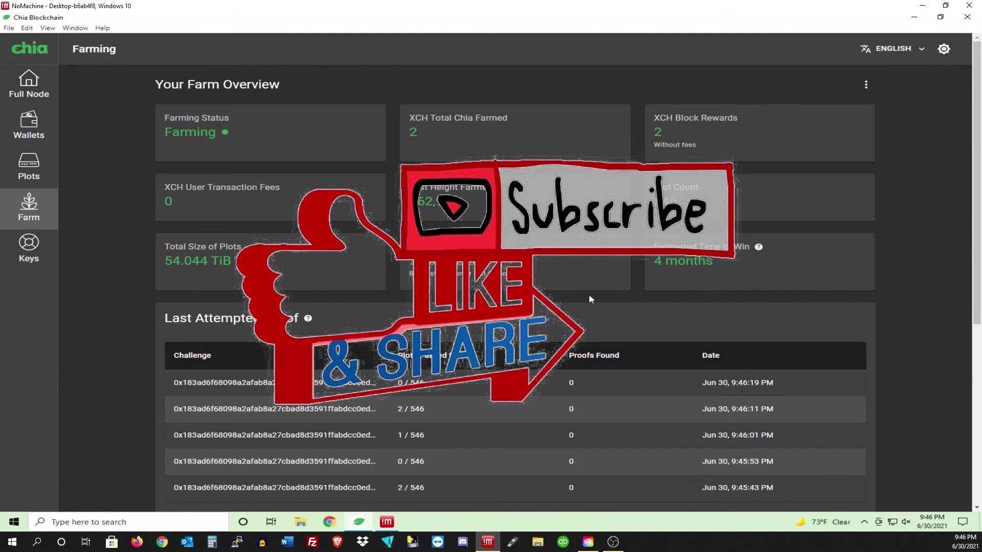
{"action": "left_click", "coordinate": [29, 84]}
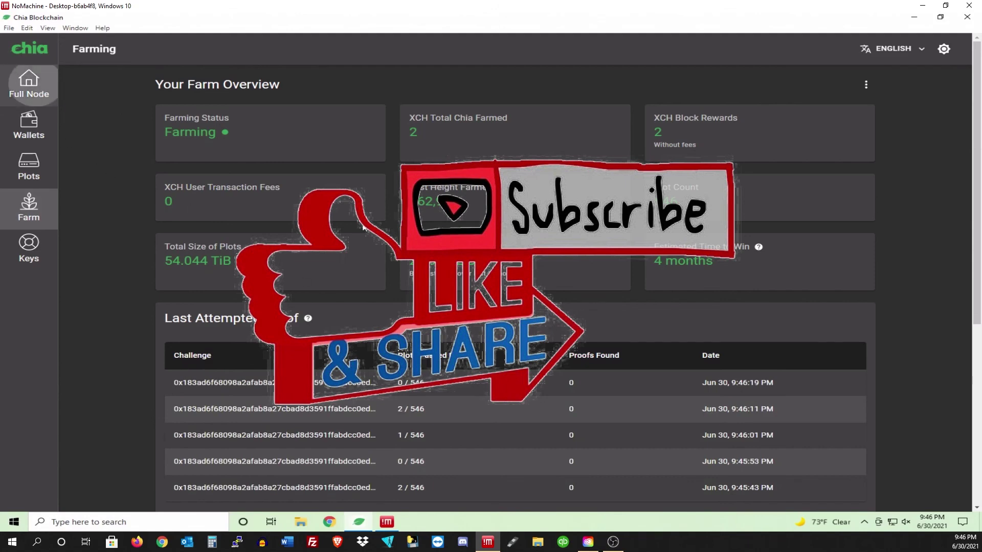